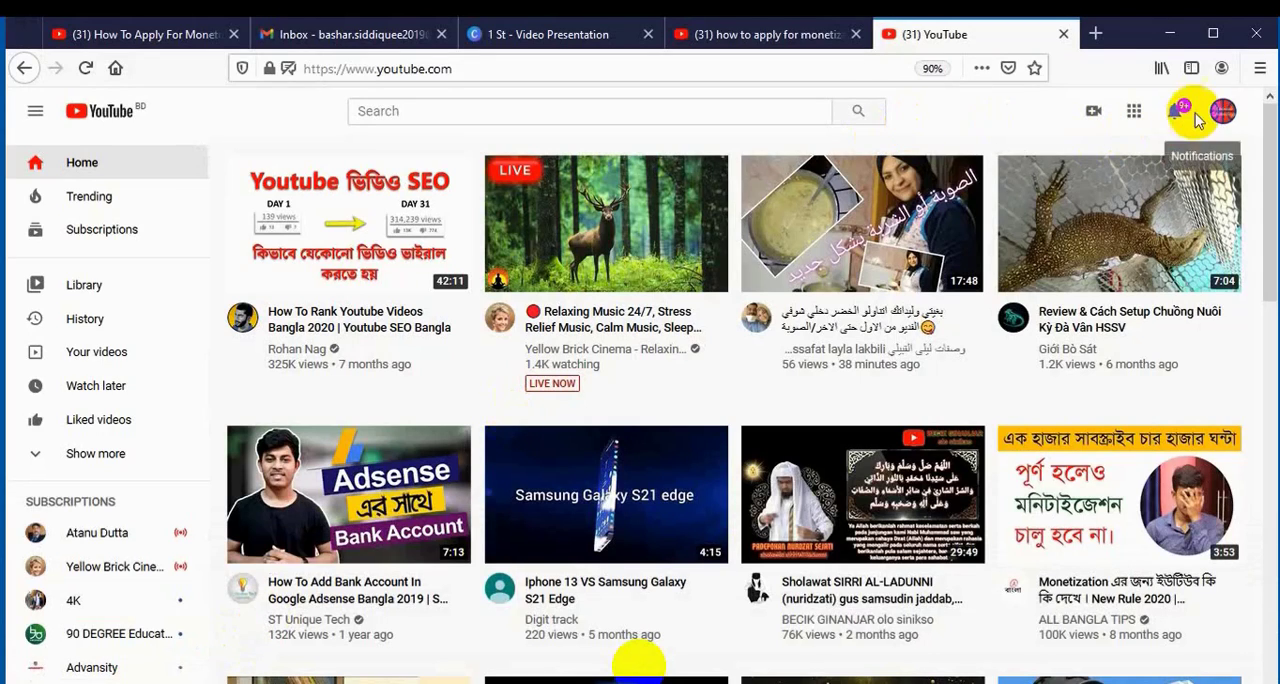
Open the channel's monetization page in YouTube Studio and start the application for the YouTube Partner Program.
left_click(1222, 112)
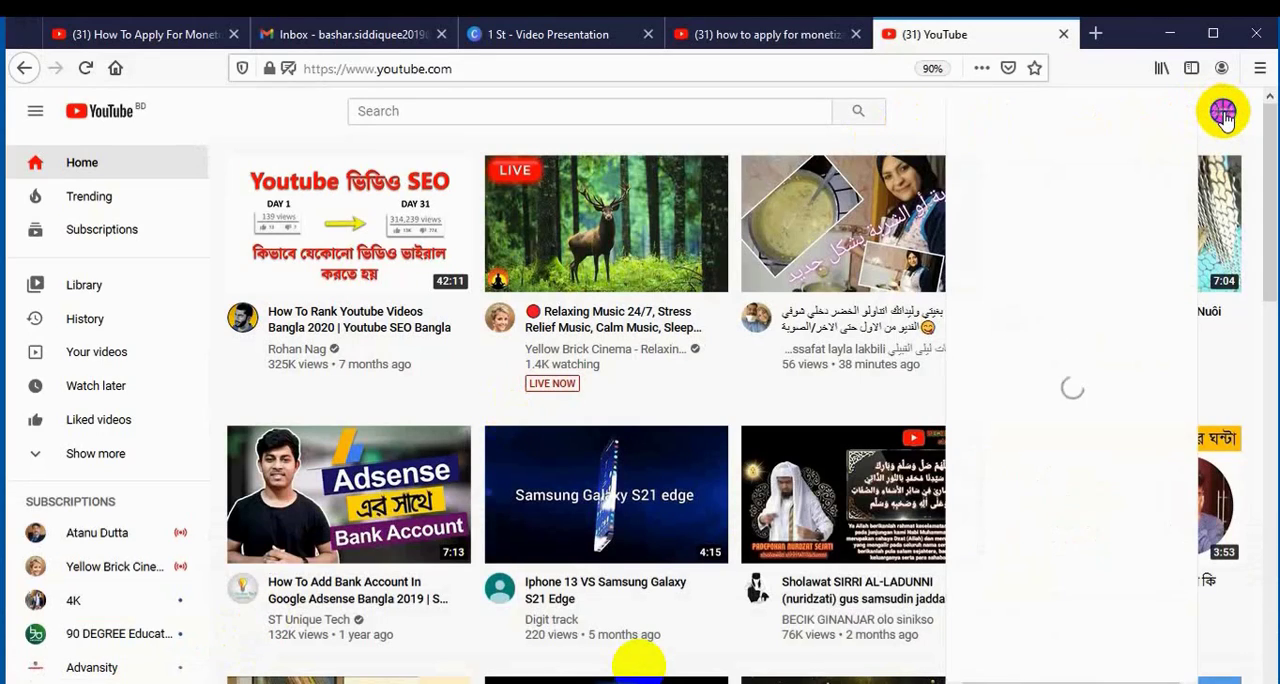
left_click(1033, 278)
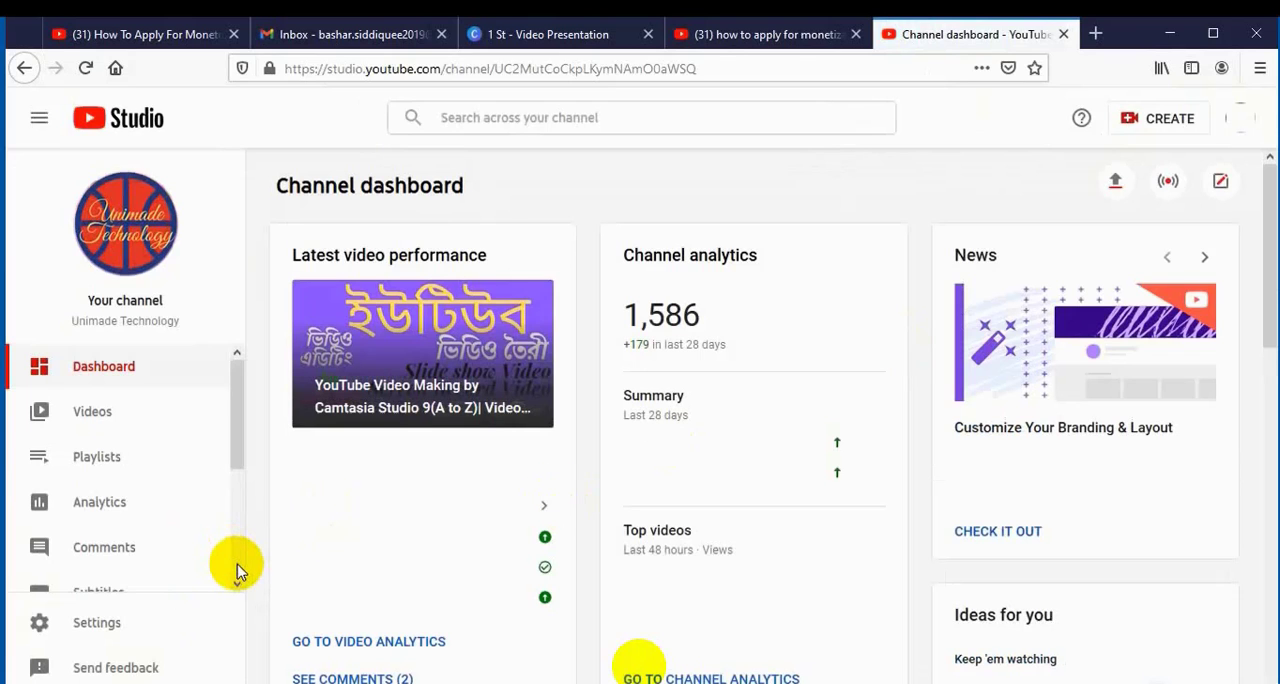
scroll(236, 565, "down", 3)
left_click(107, 479)
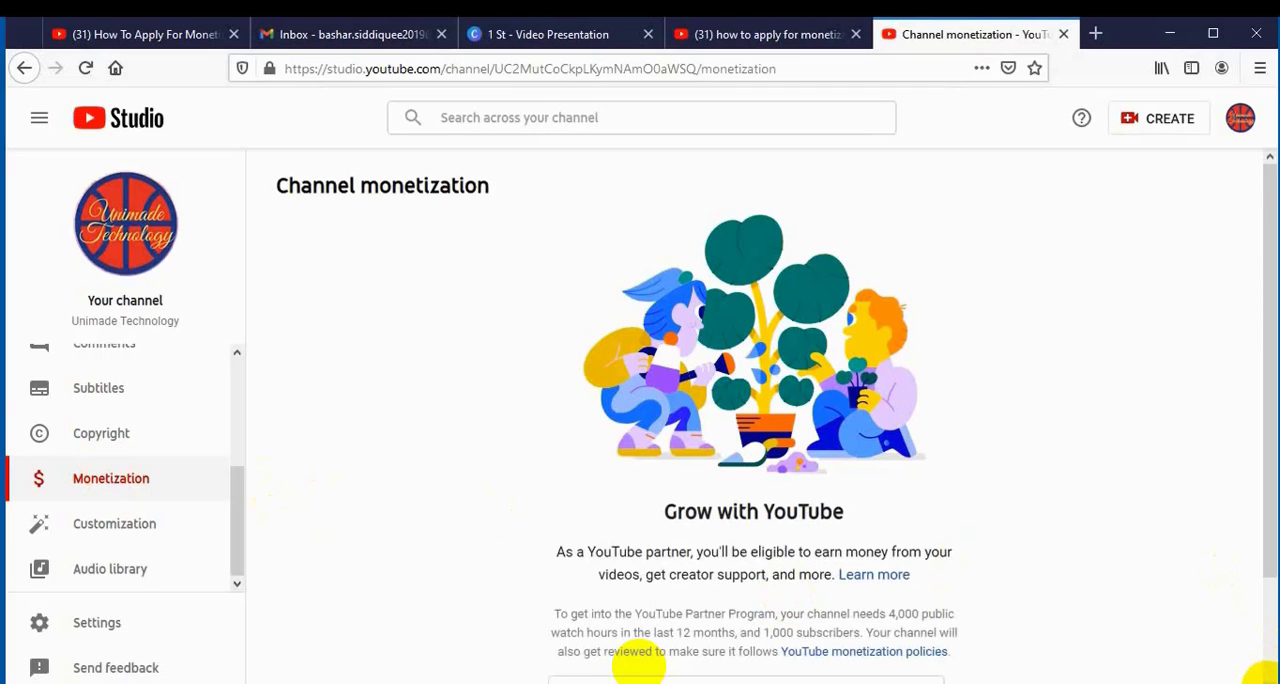
scroll(1262, 676, "down", 2)
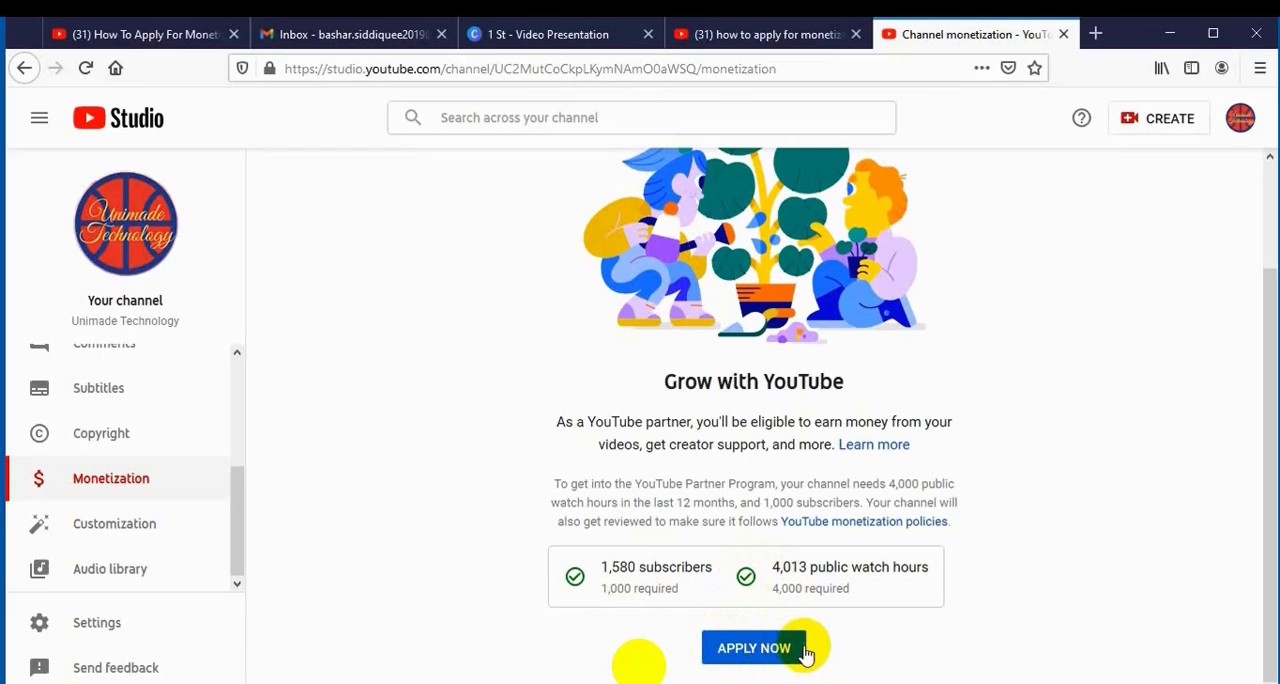
left_click(753, 649)
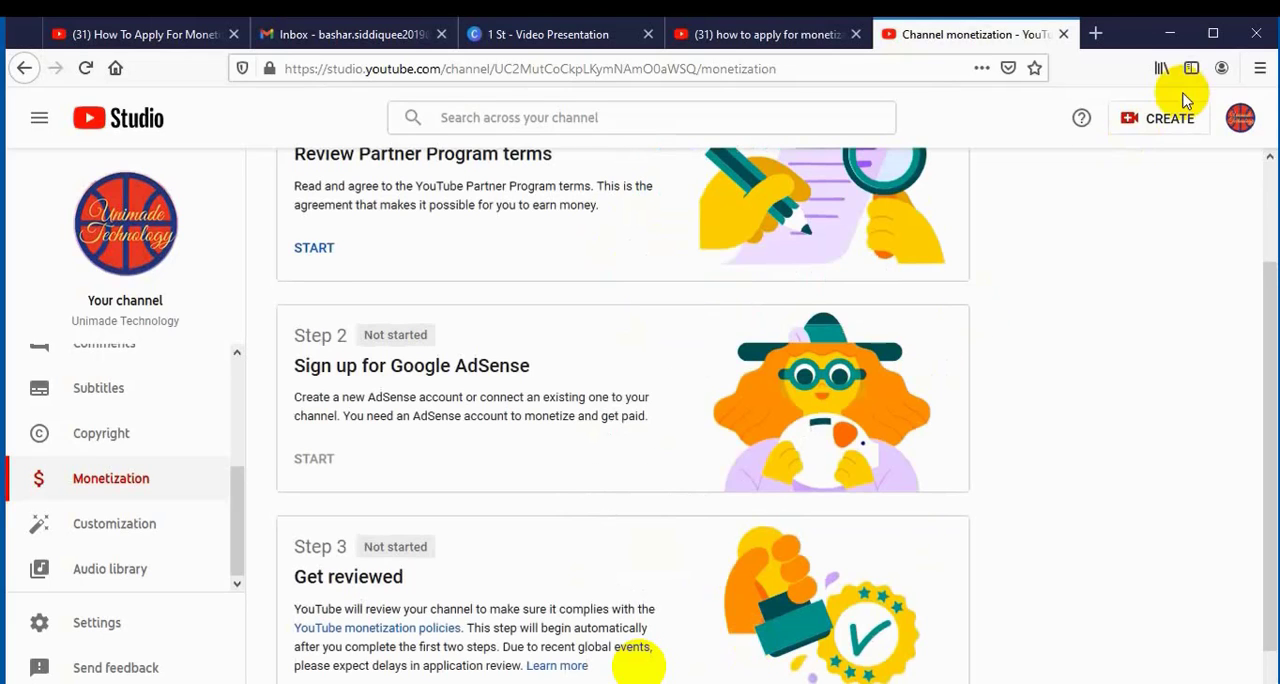
Start Step 1, read through the YouTube Partner Program terms, and accept them.
left_click(1269, 157)
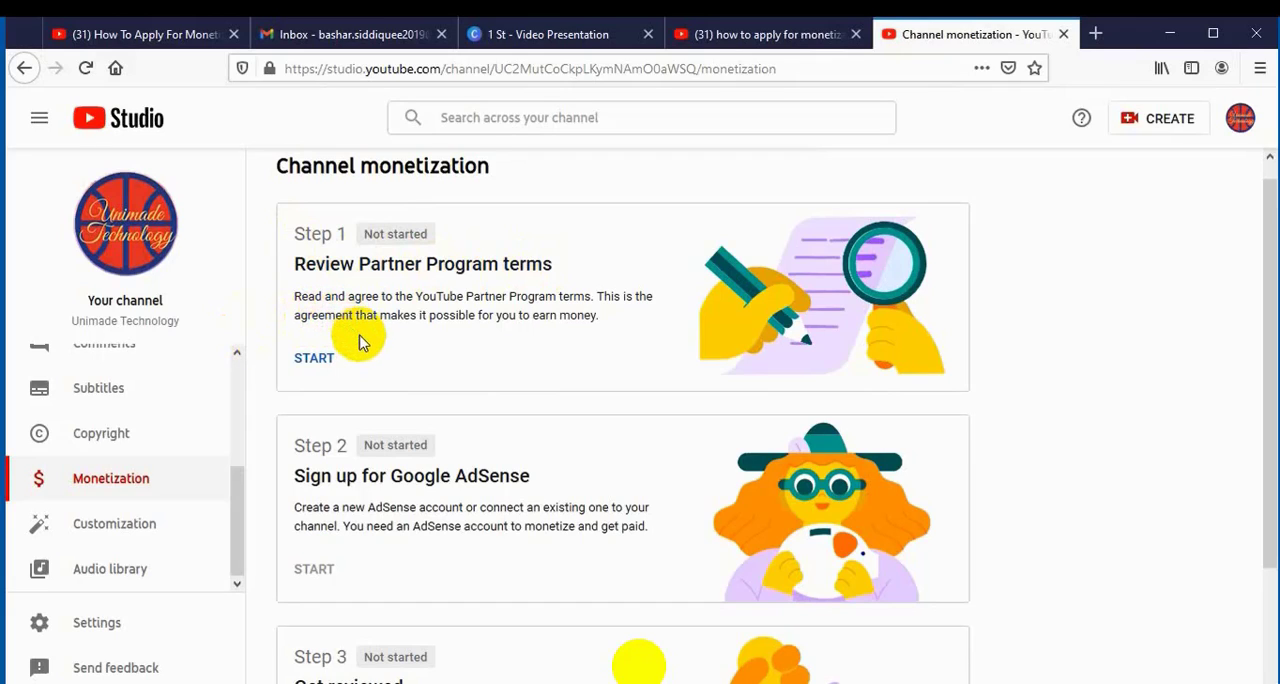
left_click(313, 357)
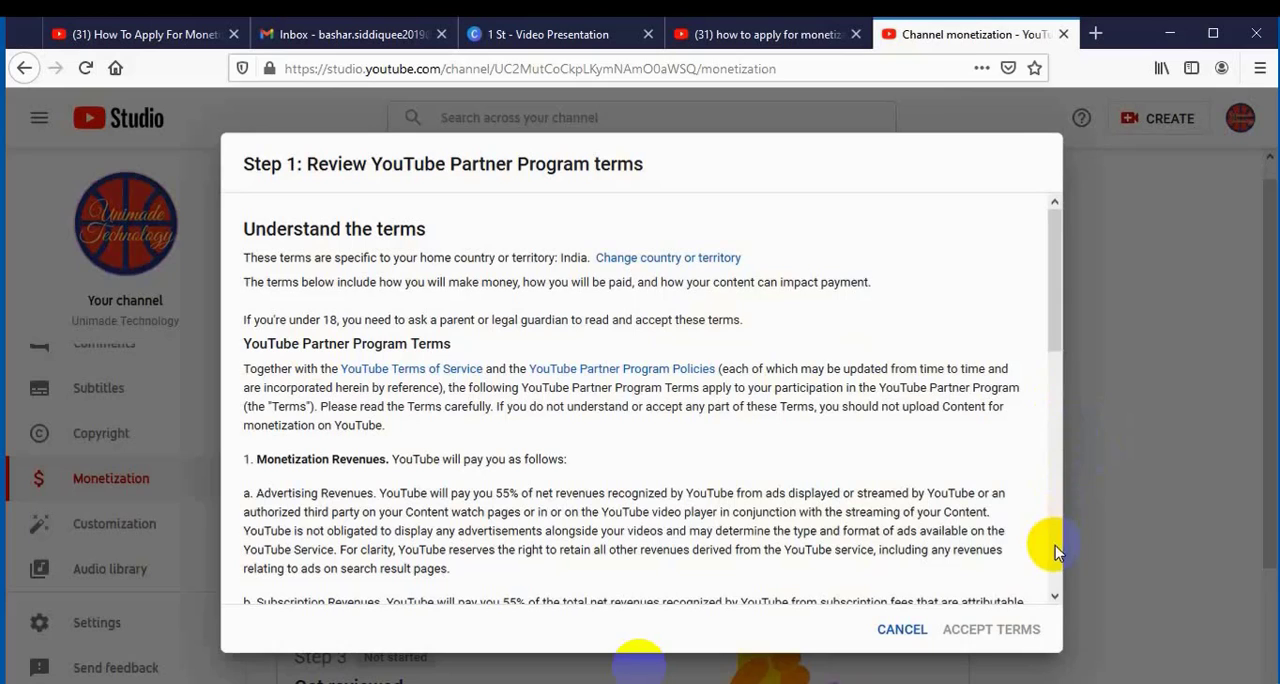
left_click(1054, 595)
left_click(1054, 595)
left_click(1054, 595)
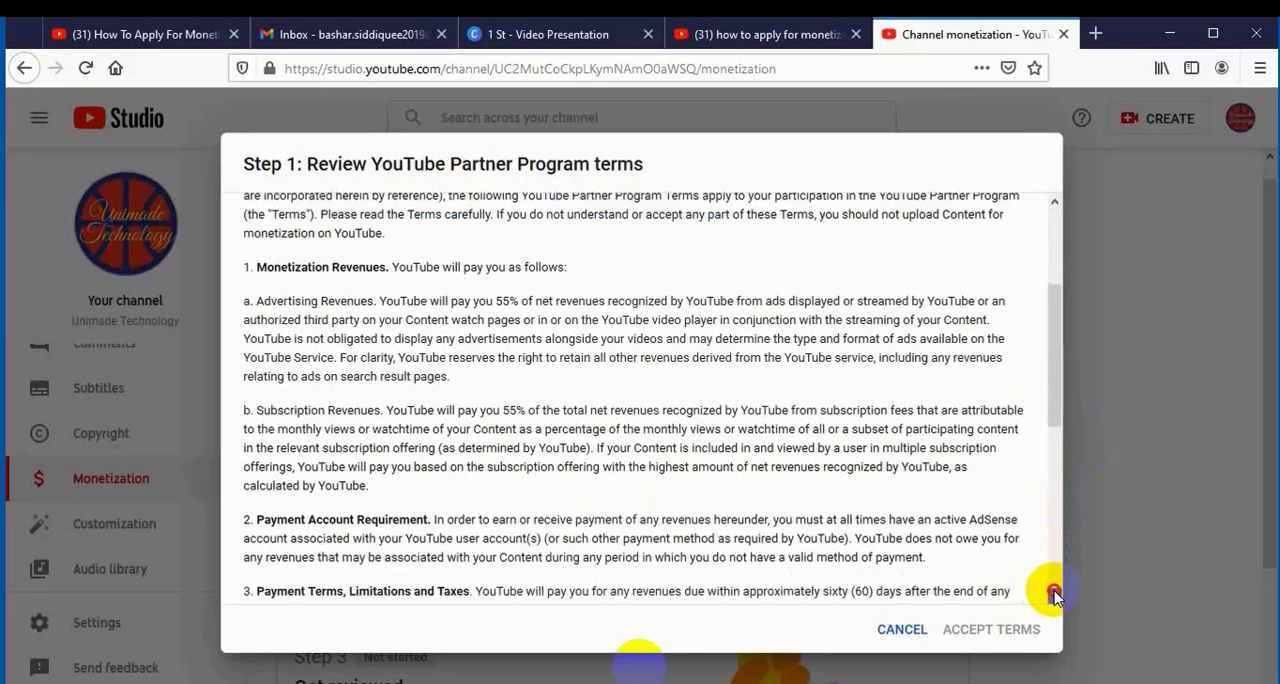
left_click(1054, 595)
left_click(1054, 595)
left_click(1054, 595)
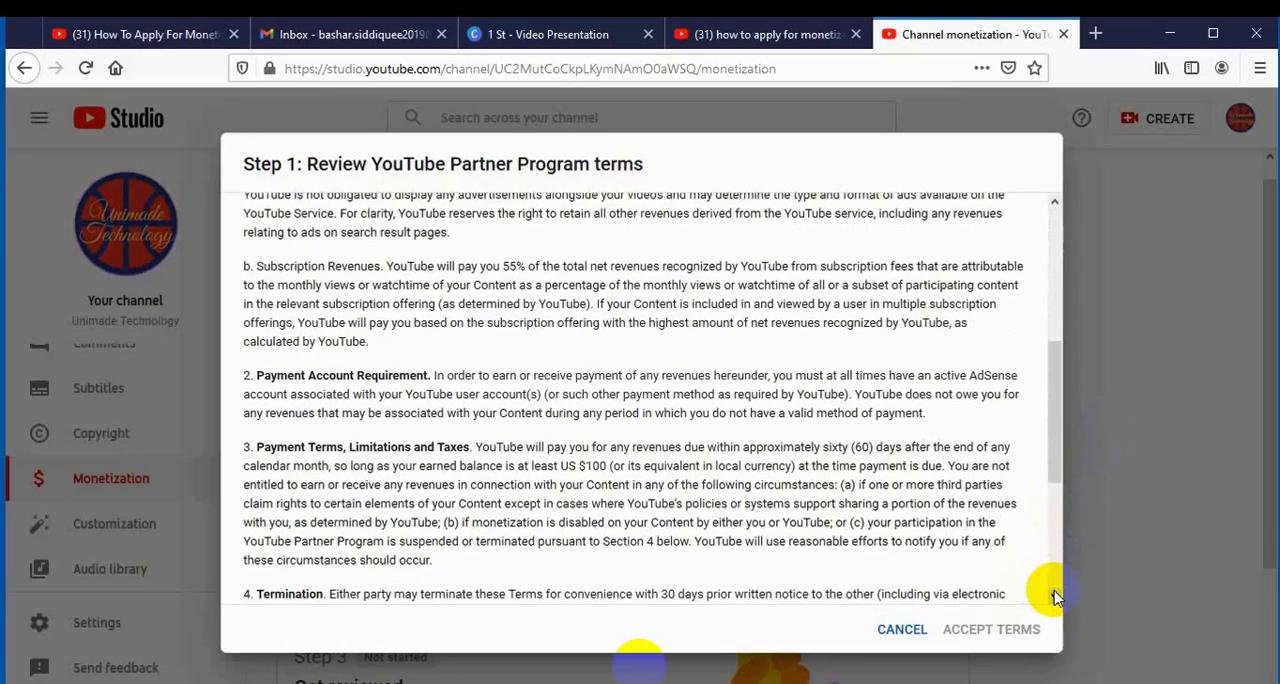
left_click(1054, 595)
left_click(1054, 595)
left_click(1054, 595)
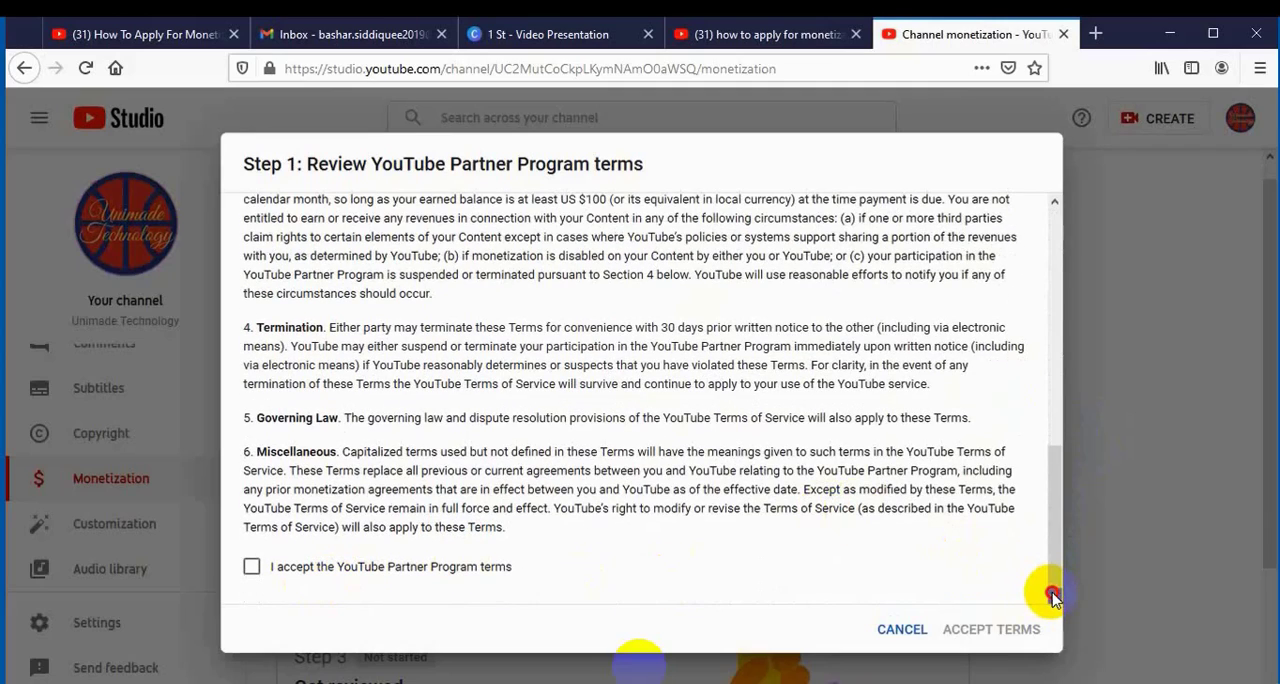
left_click(252, 567)
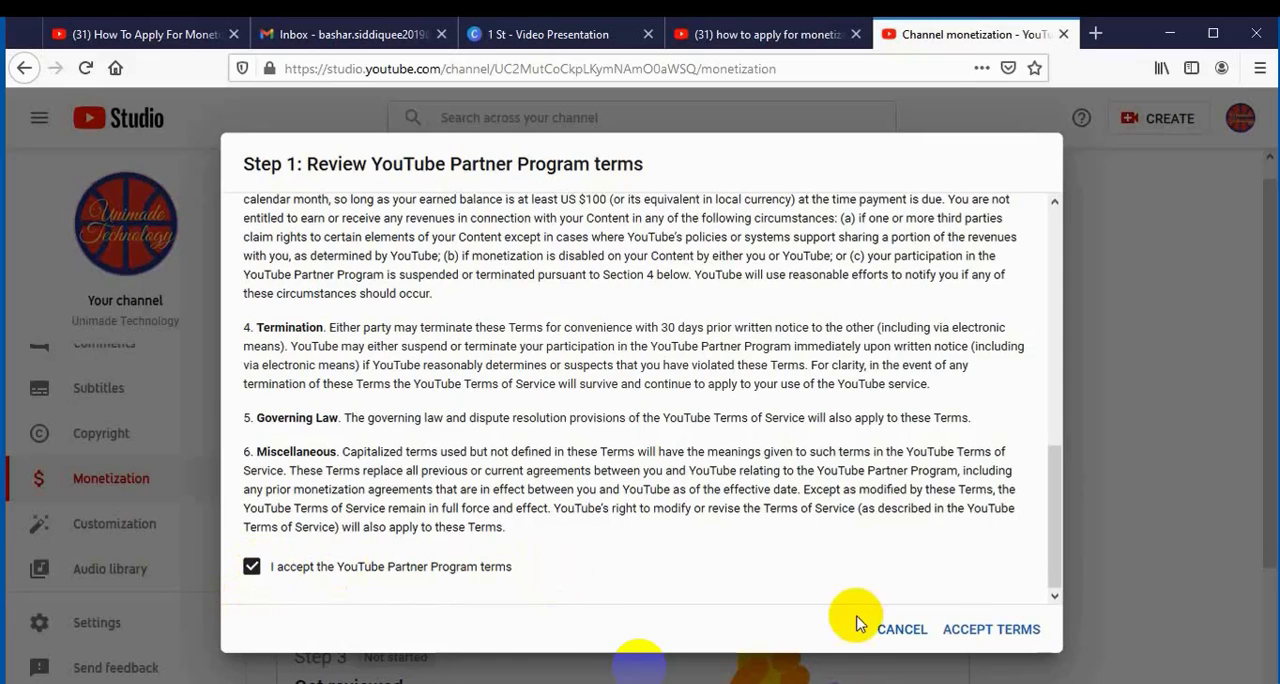
left_click(979, 628)
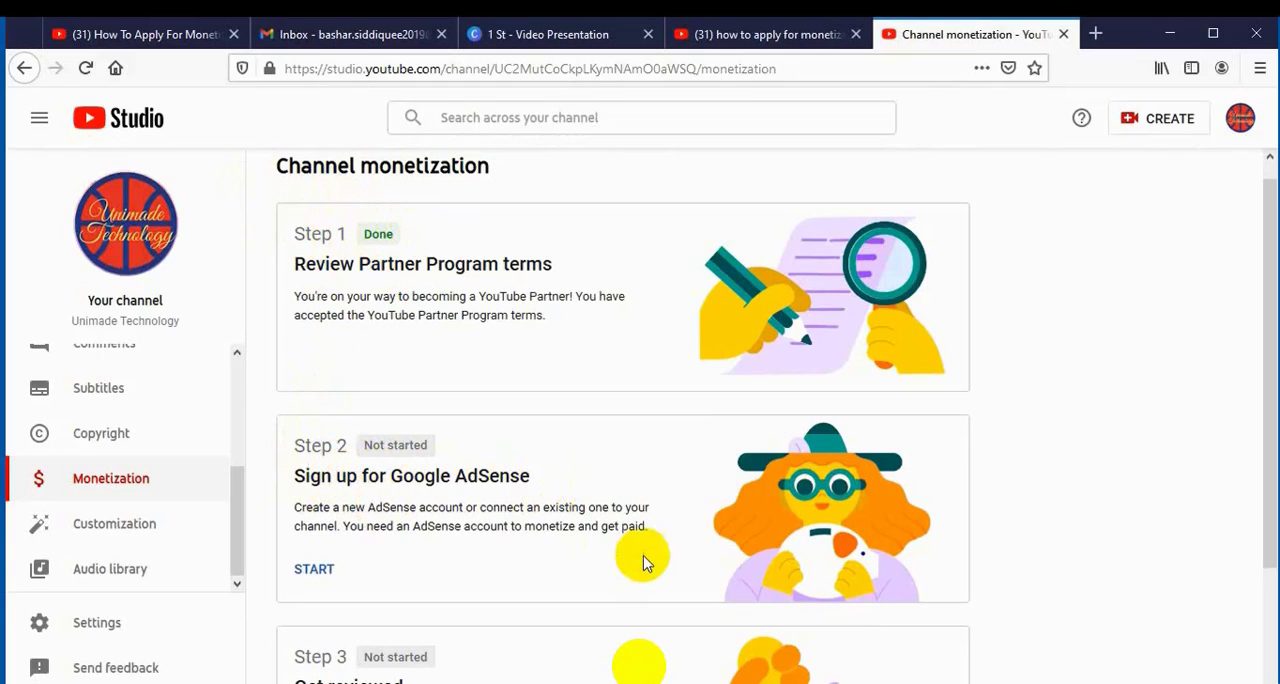
Start the Google AdSense sign-up with "No, I don't have an existing account" and continue with the Unimade Technology Google account.
scroll(1262, 672, "down", 1)
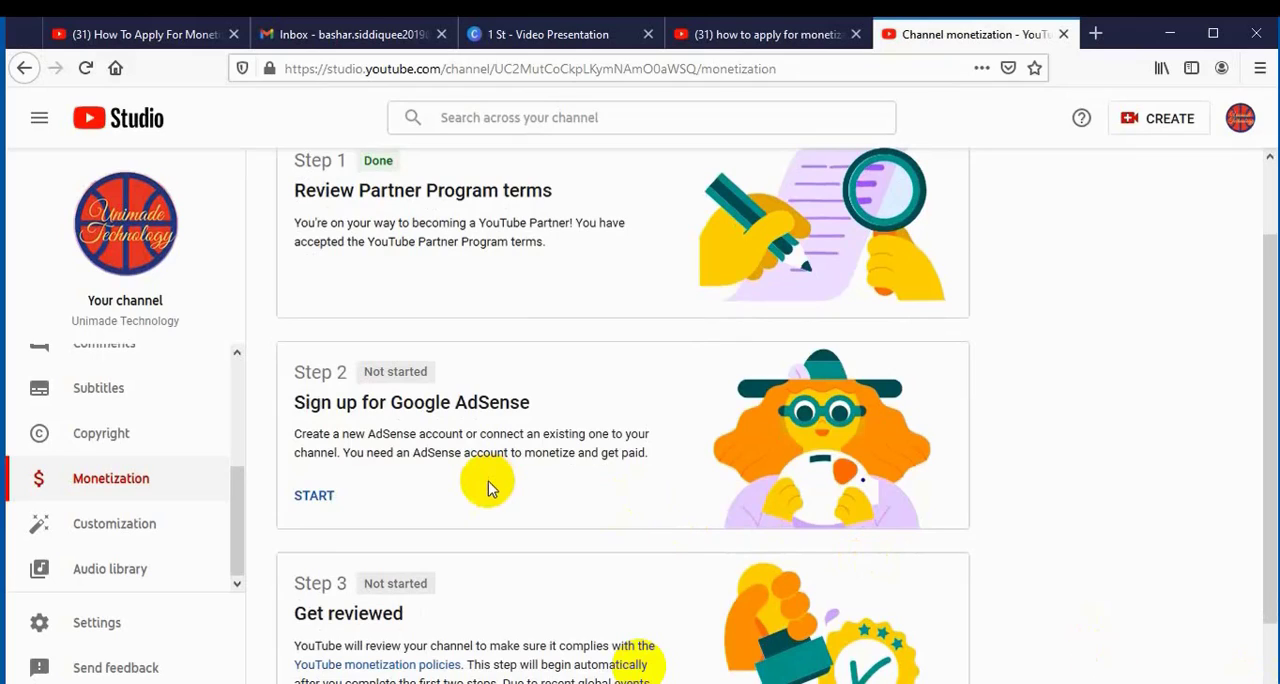
left_click(313, 496)
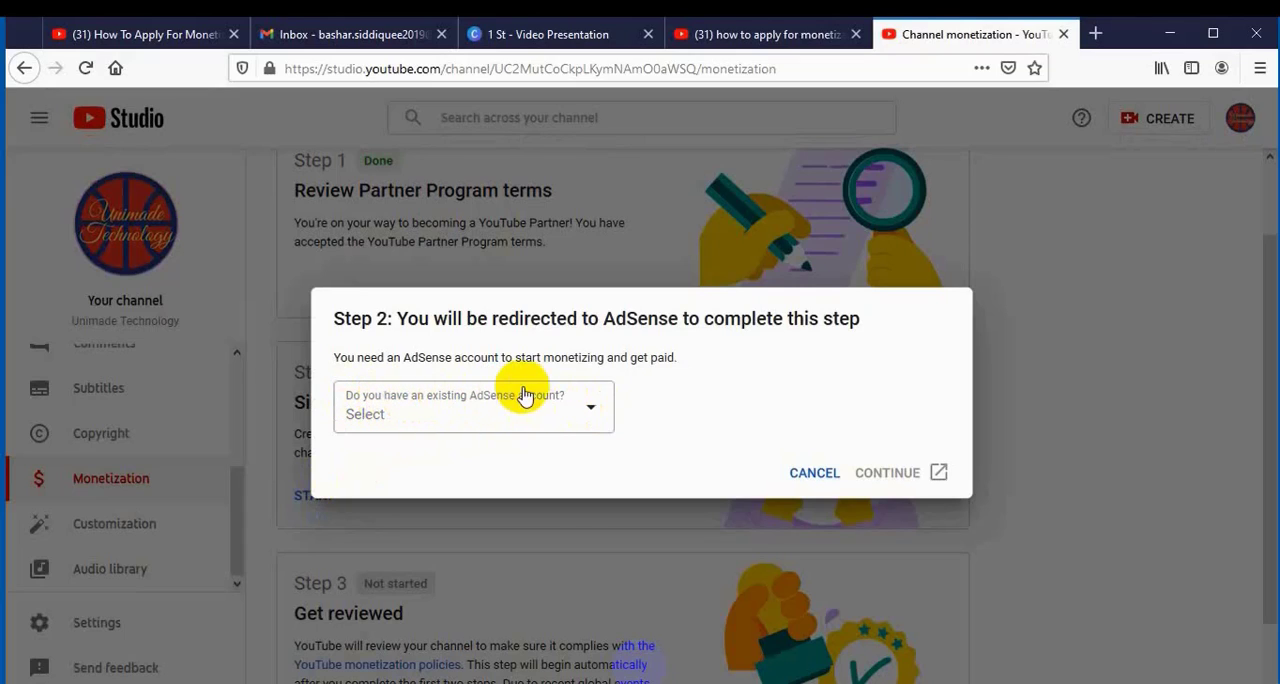
left_click(590, 414)
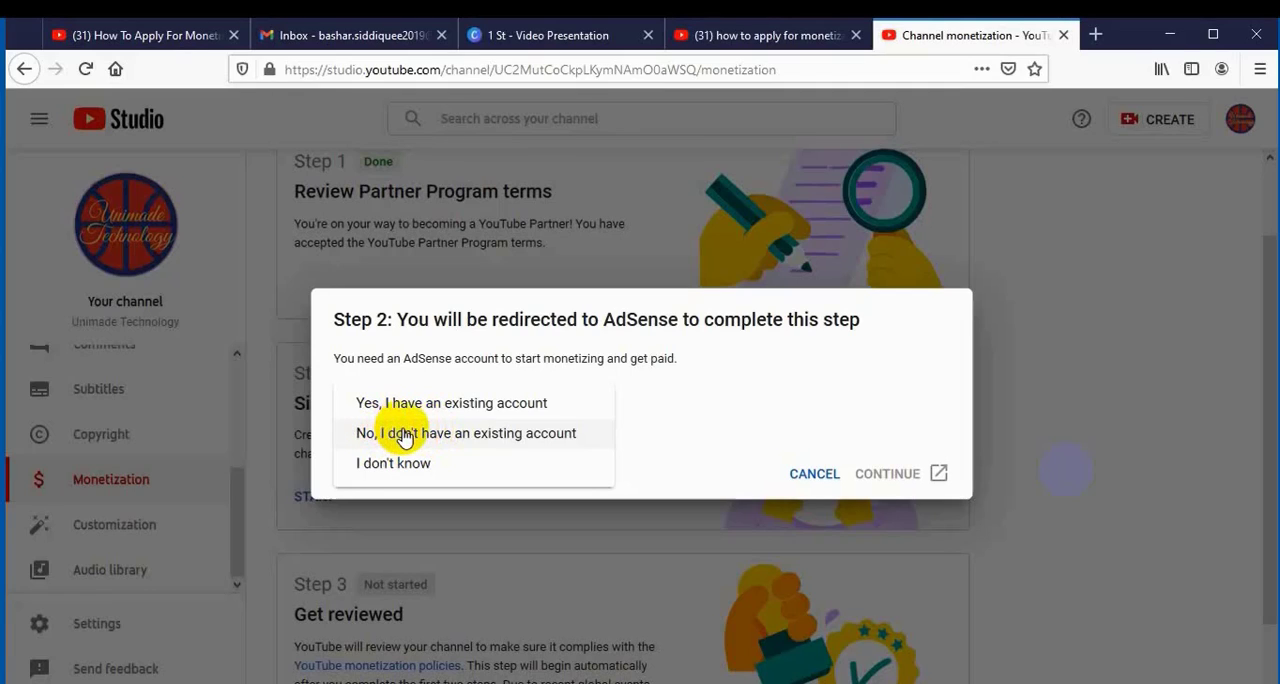
left_click(400, 435)
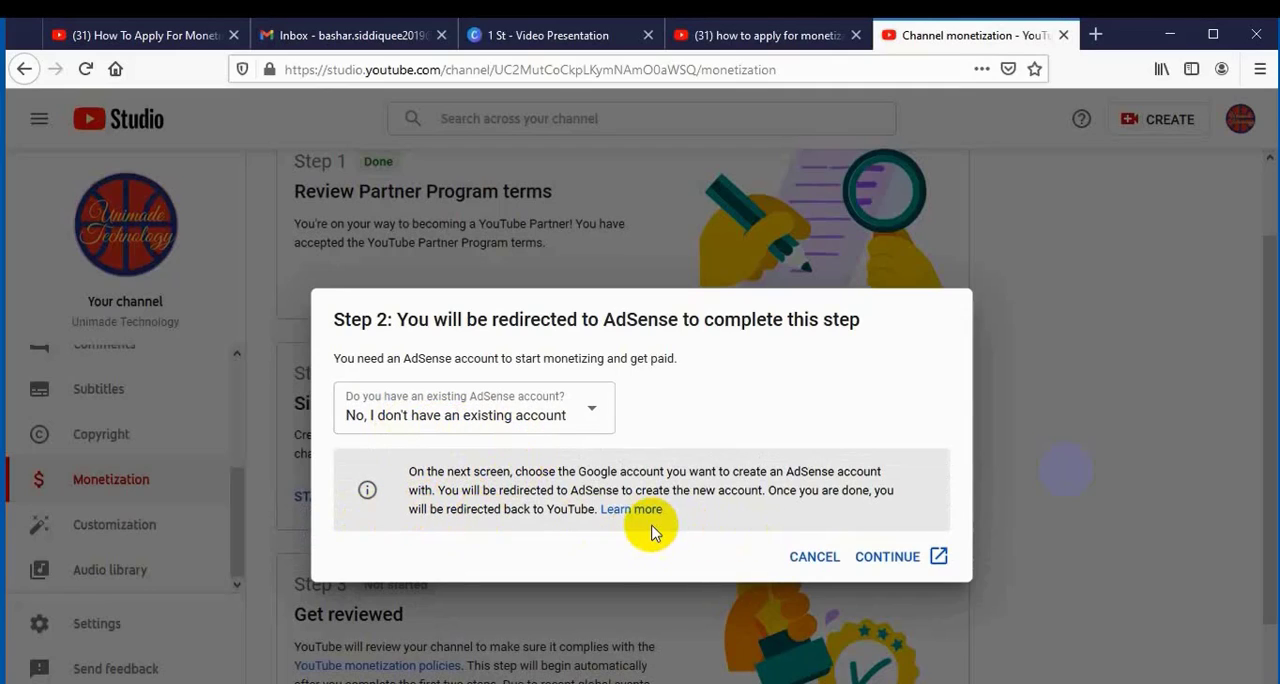
left_click(880, 552)
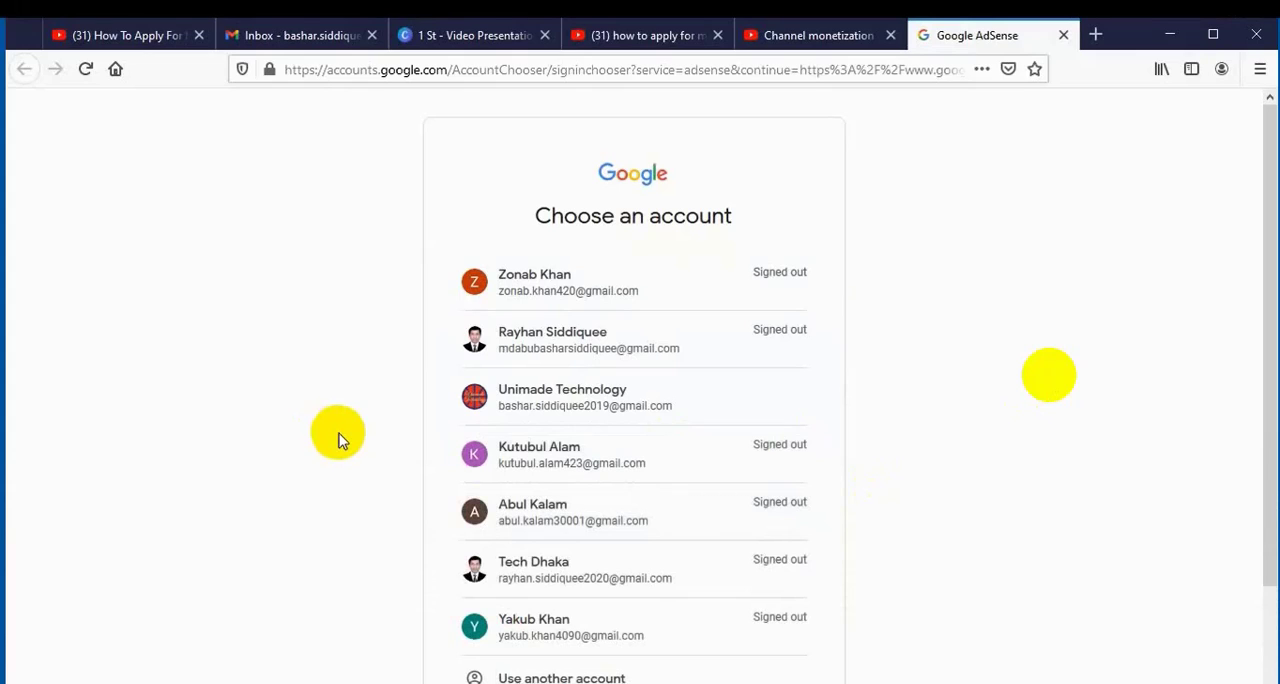
left_click(535, 404)
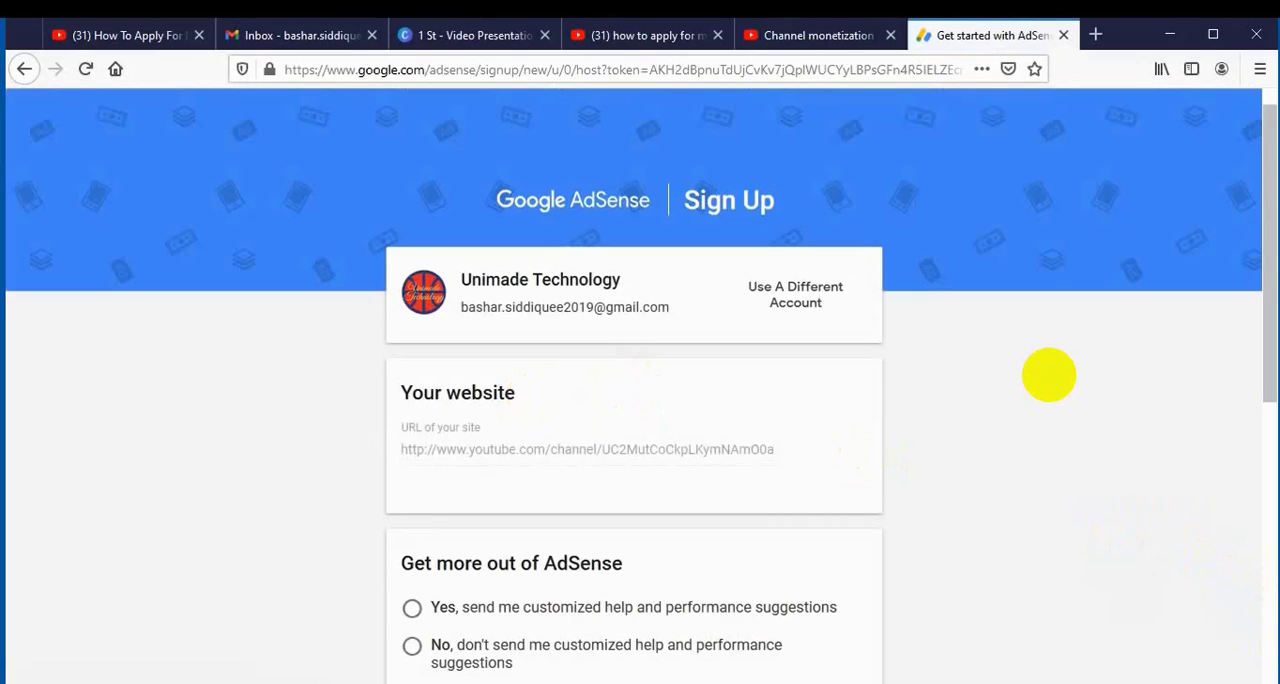
Look over the AdSense sign-up form and opt out of customized help and performance suggestions.
scroll(1270, 640, "down", 5)
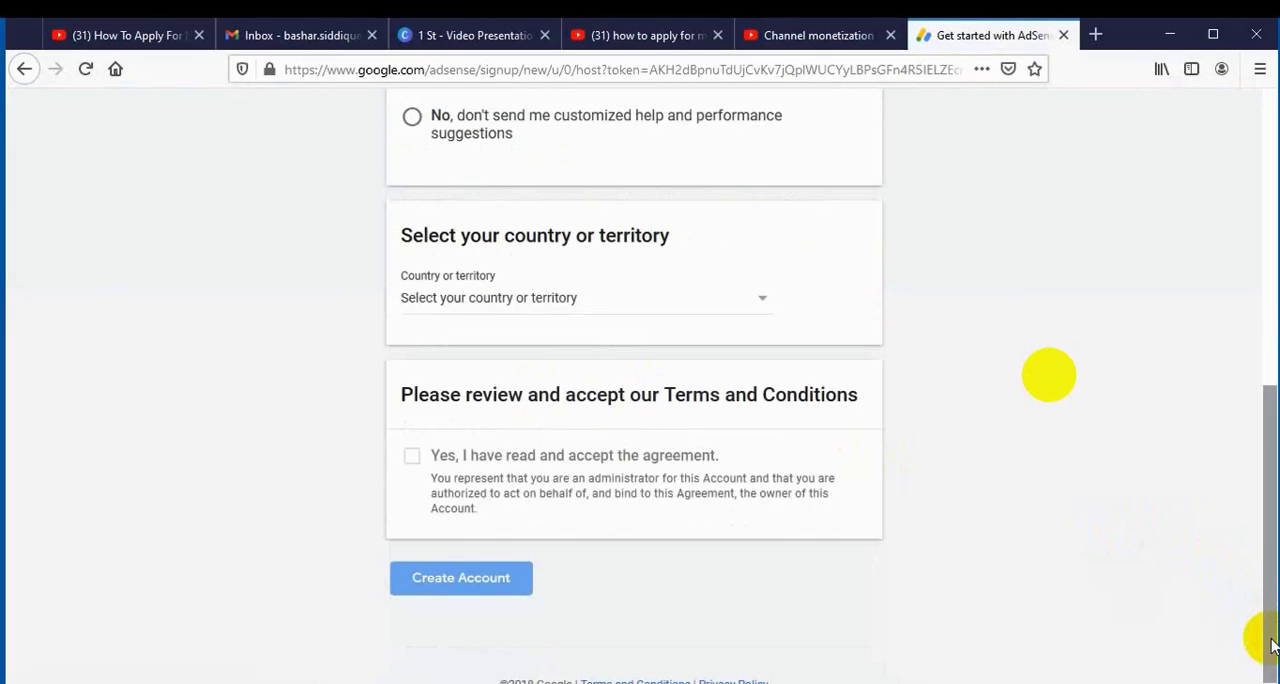
left_click(1272, 160)
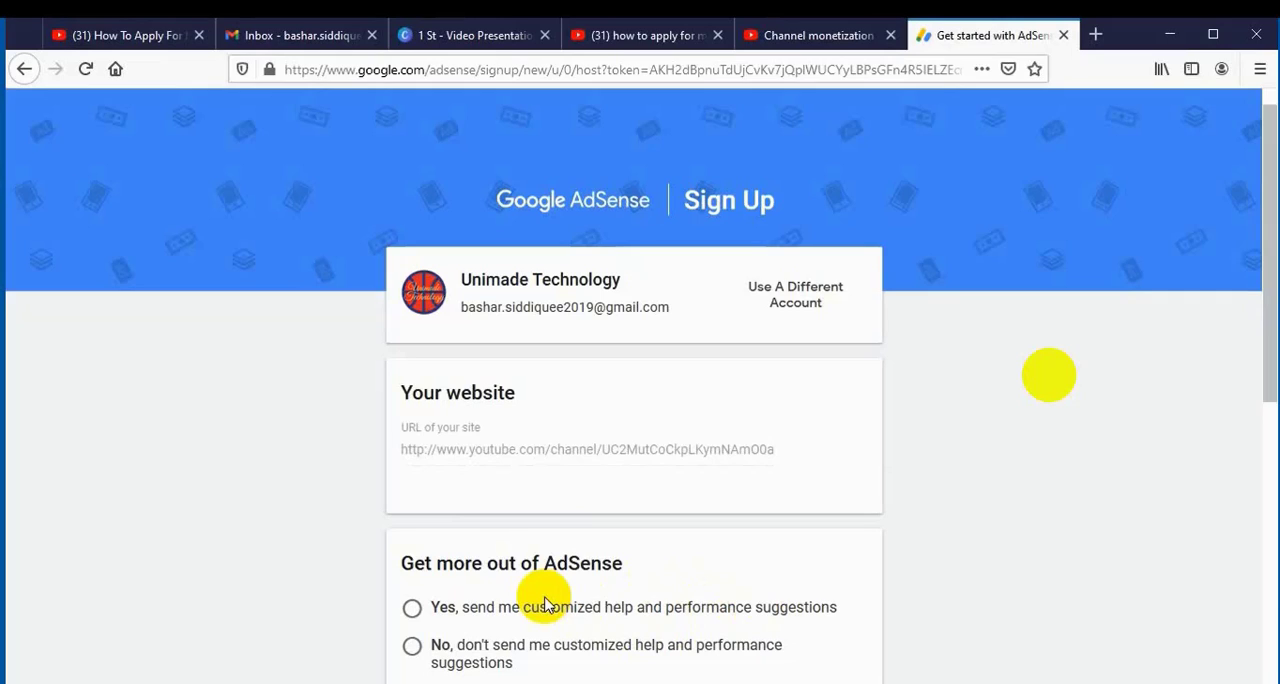
left_click(412, 646)
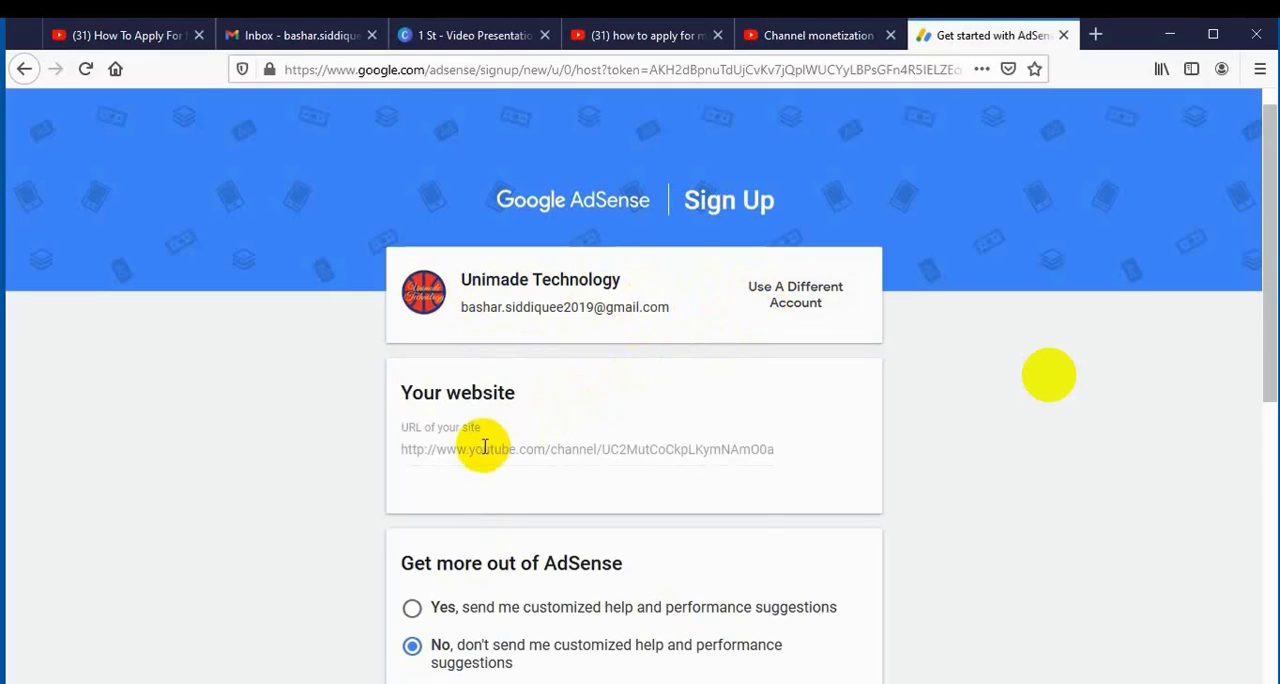
Set the country or territory of the AdSense account to Bangladesh.
left_click(1268, 662)
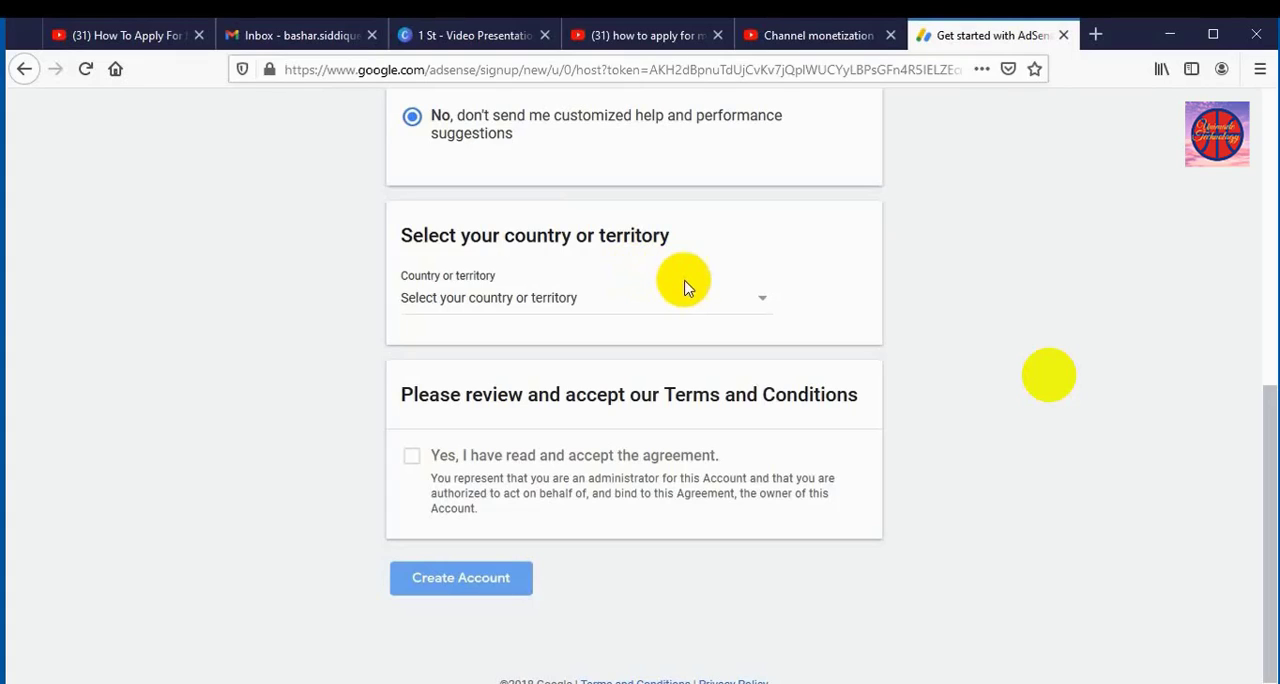
left_click(762, 303)
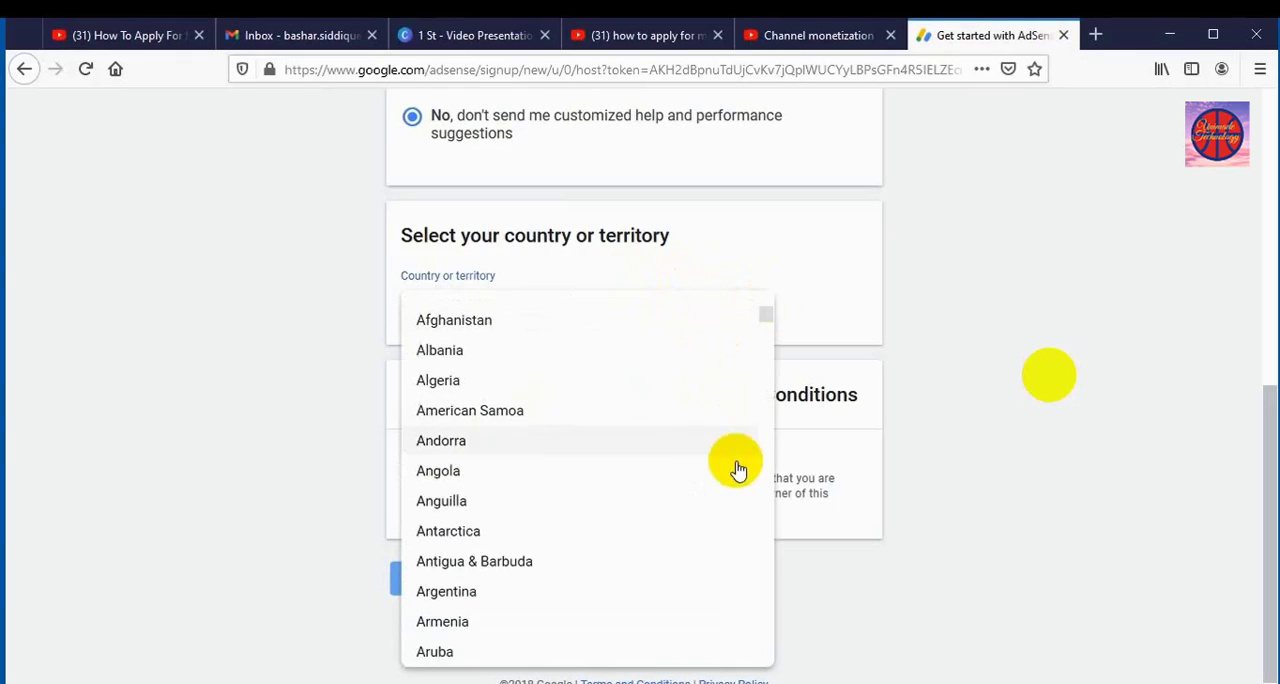
scroll(768, 568, "down", 3)
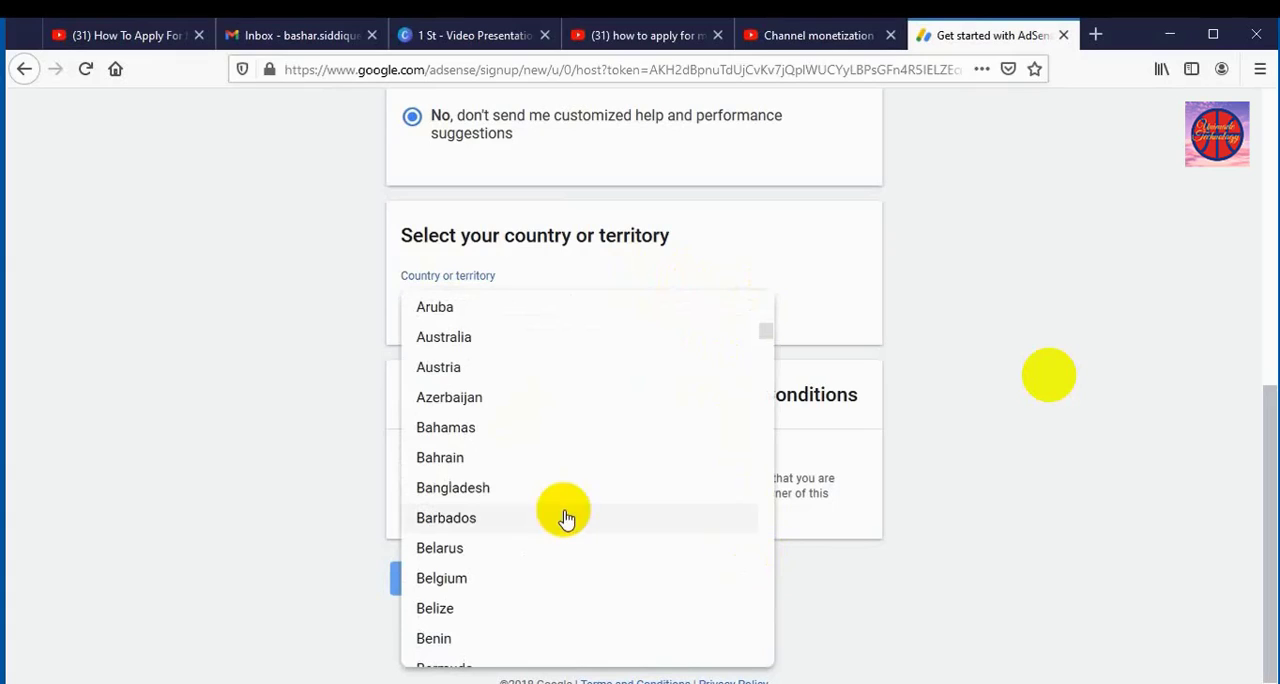
left_click(497, 492)
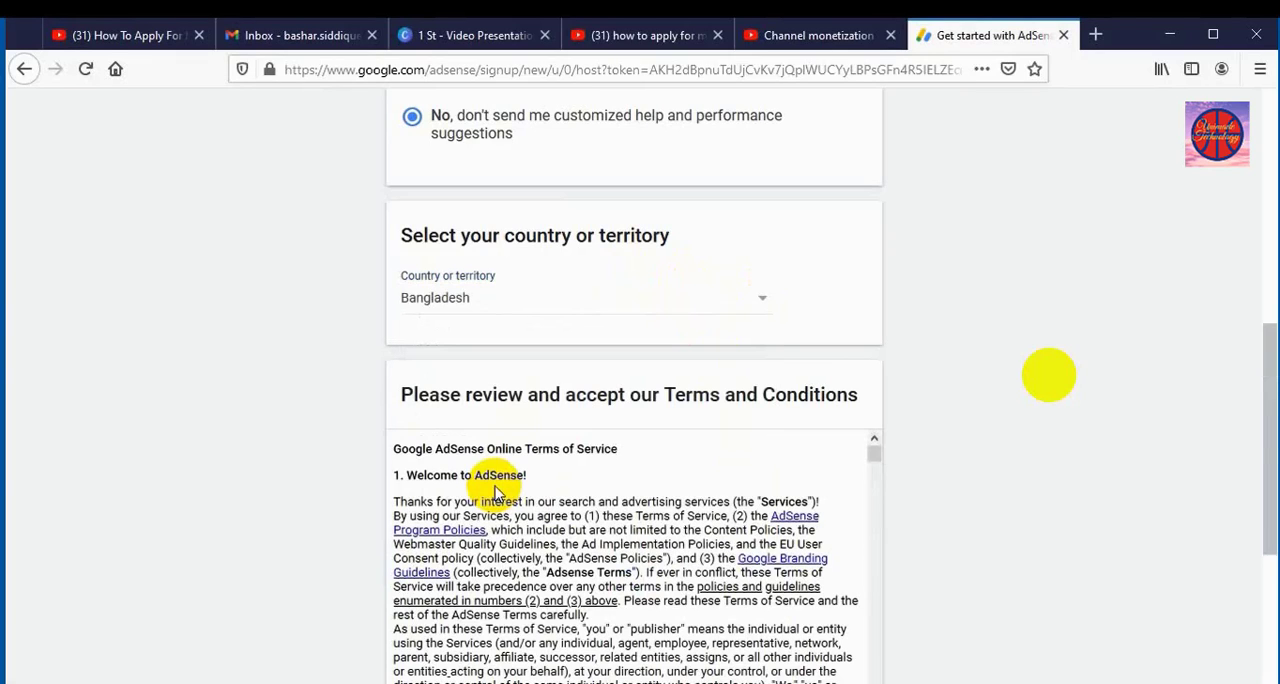
Accept the AdSense Terms and Conditions agreement and create the account.
left_click(1269, 682)
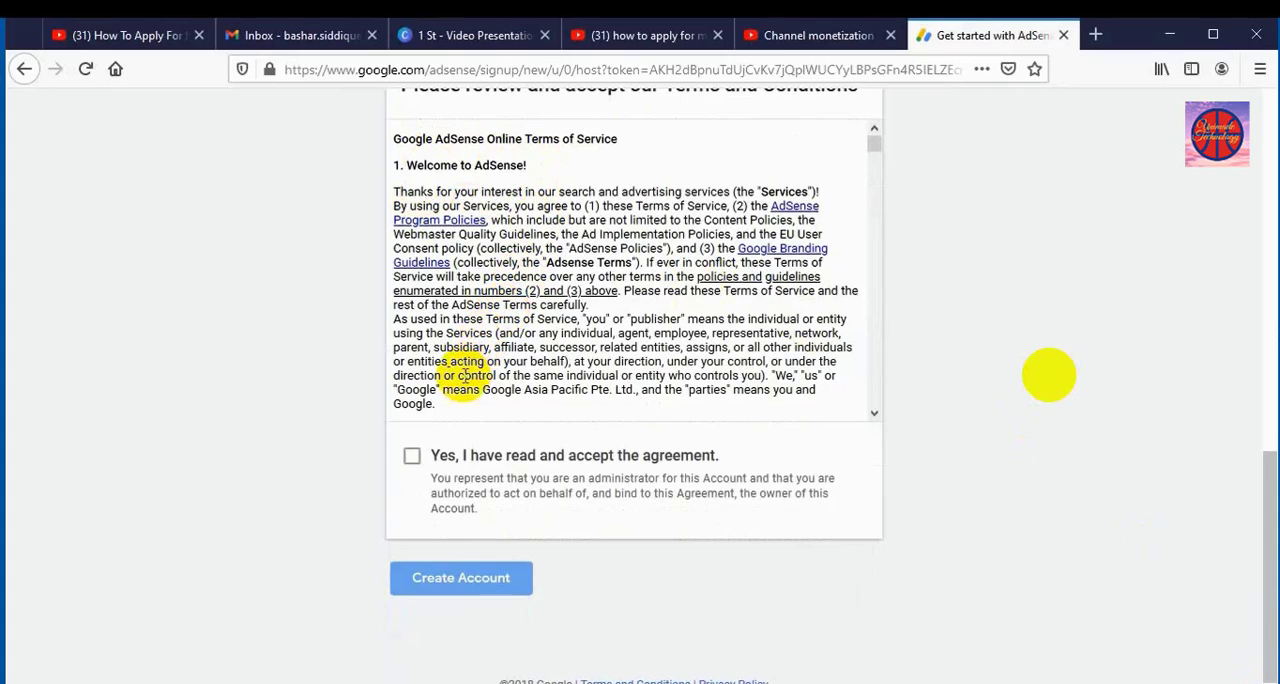
left_click(411, 460)
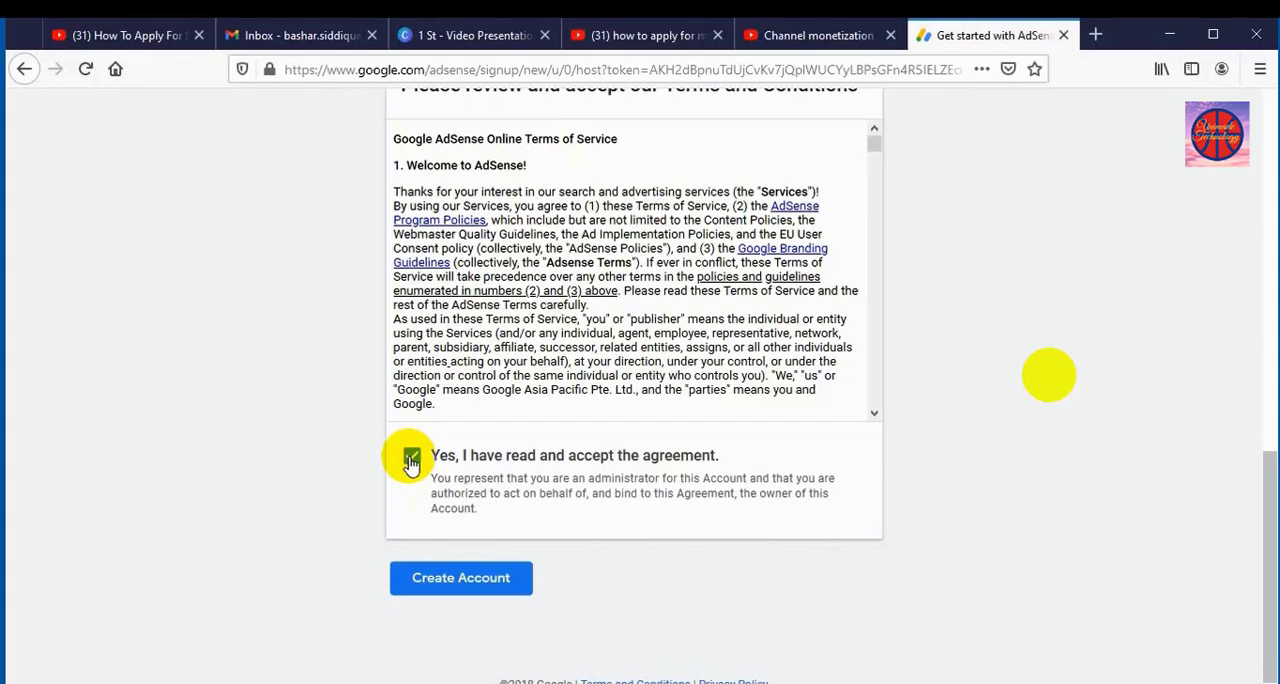
left_click(431, 572)
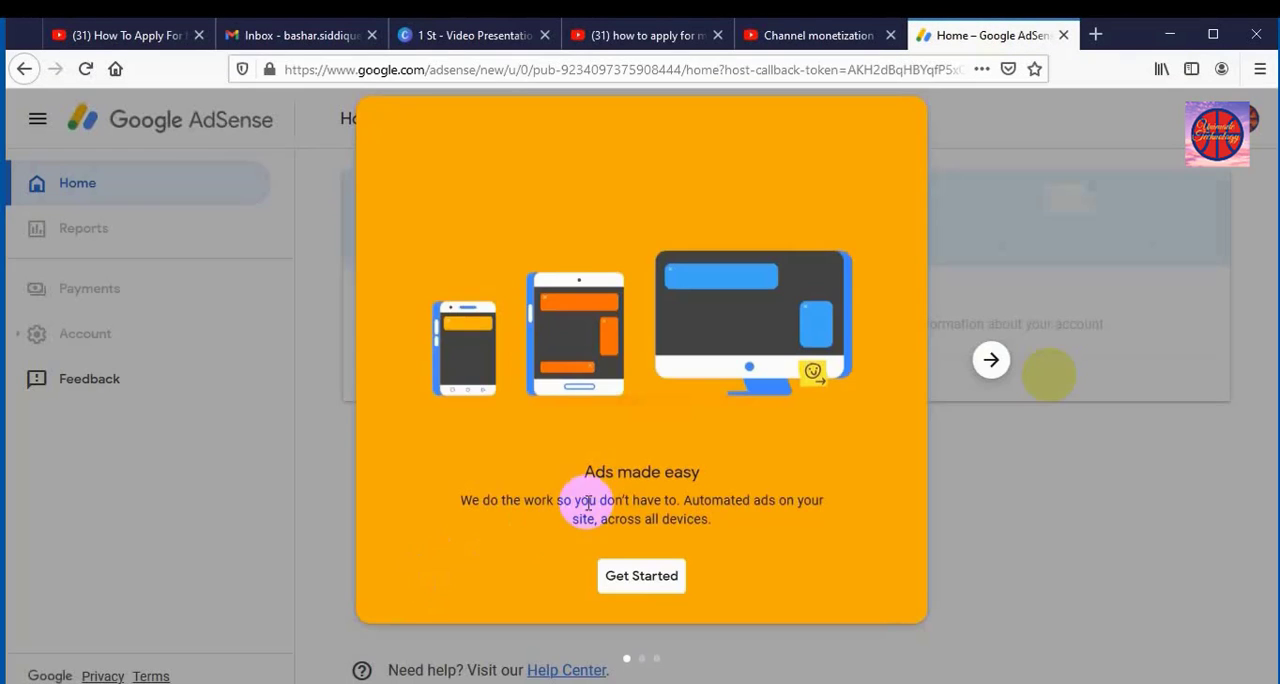
Get past the AdSense introduction slides and set the account type to Individual in the payment address details.
left_click(991, 362)
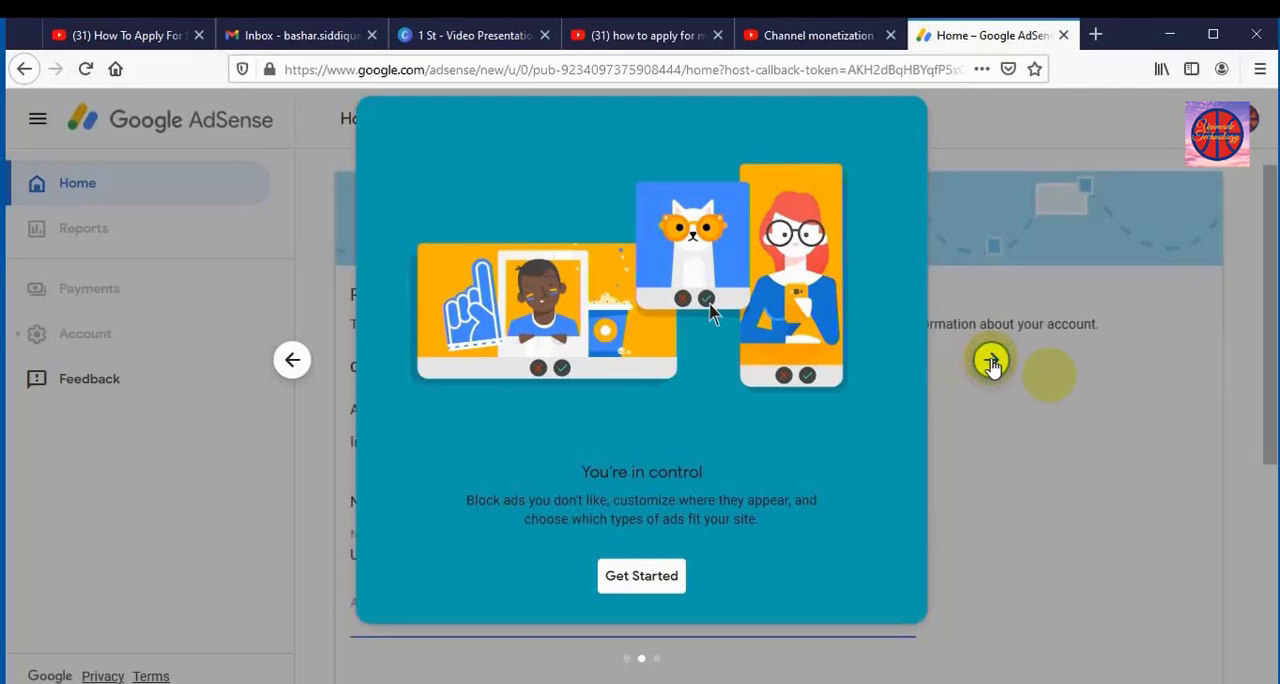
left_click(641, 577)
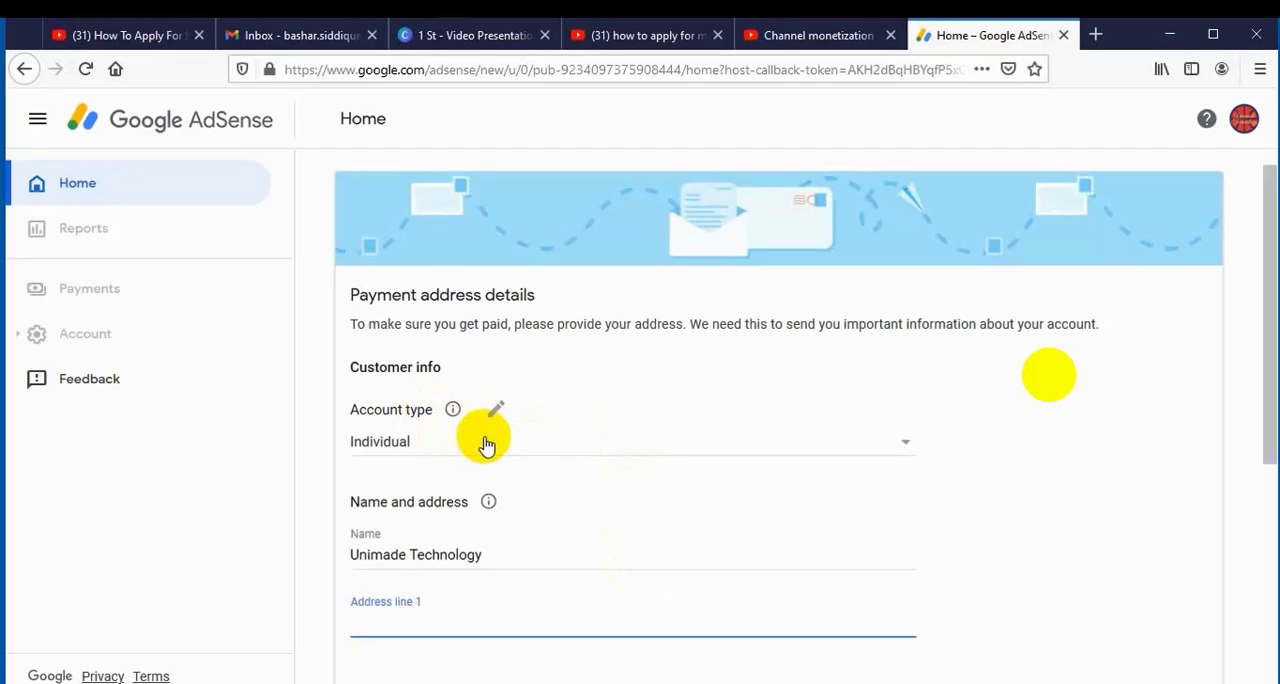
left_click(906, 444)
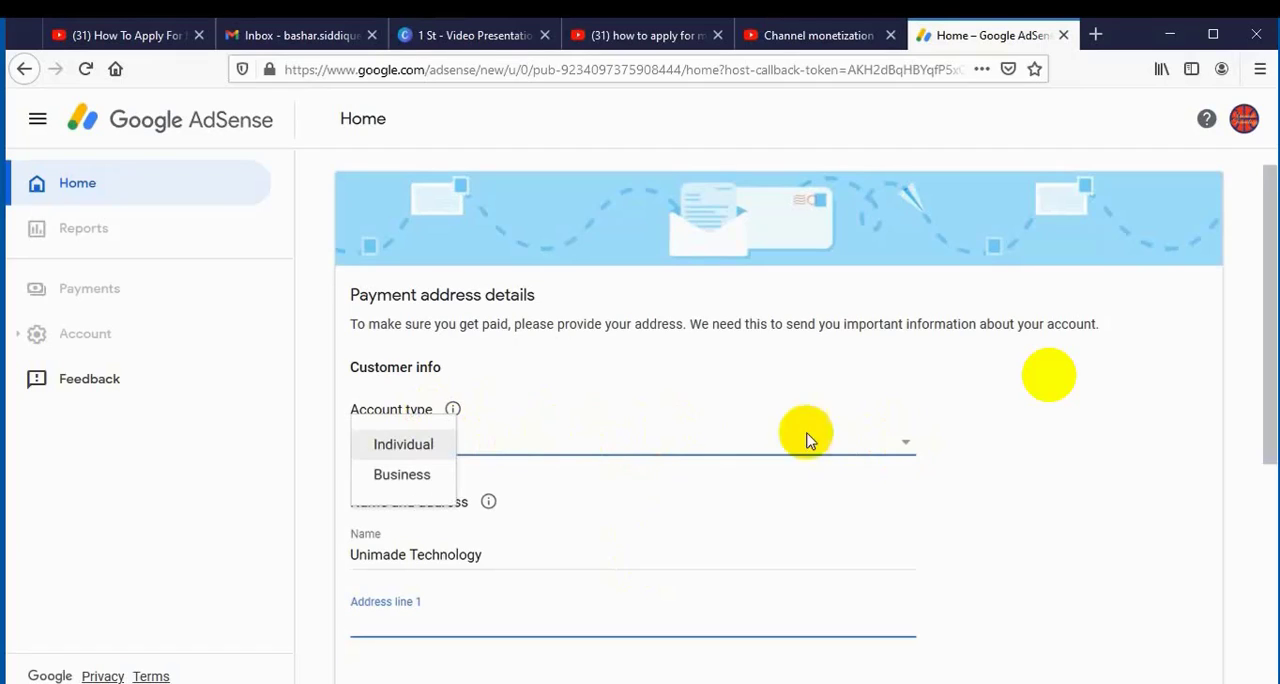
left_click(427, 447)
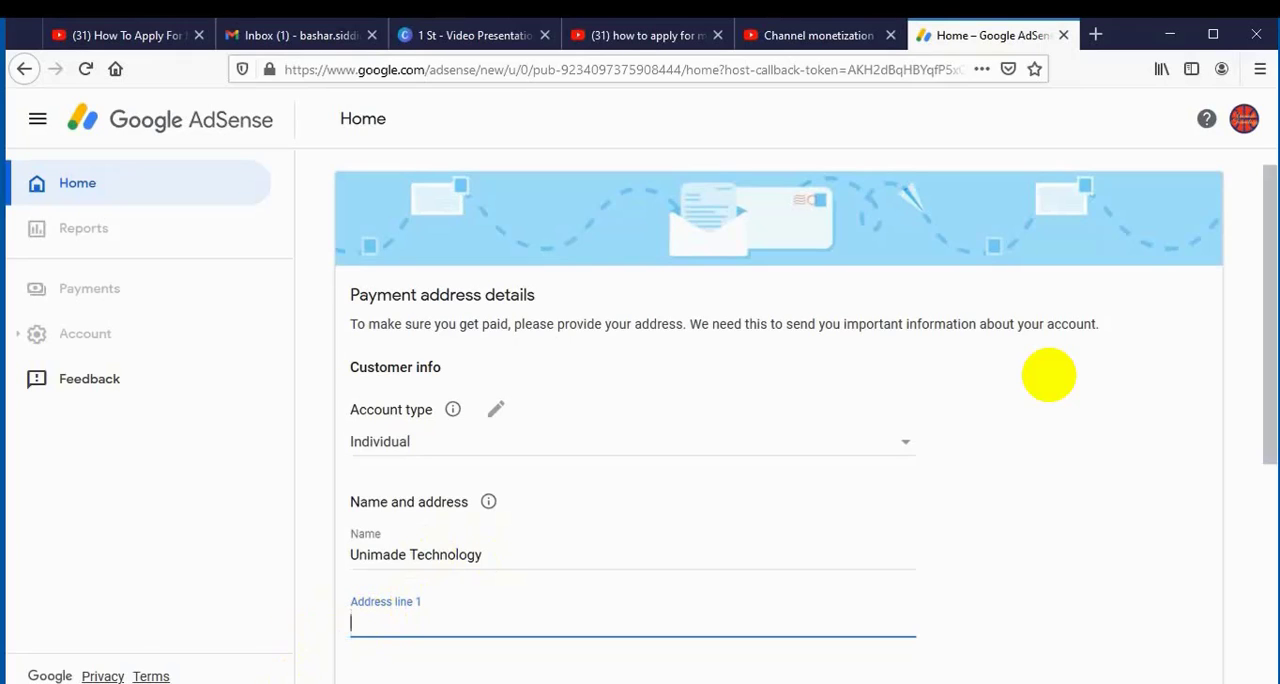
Switch to the Moni Apply.txt file in Notepad and copy the account holder's full name.
left_click(255, 683)
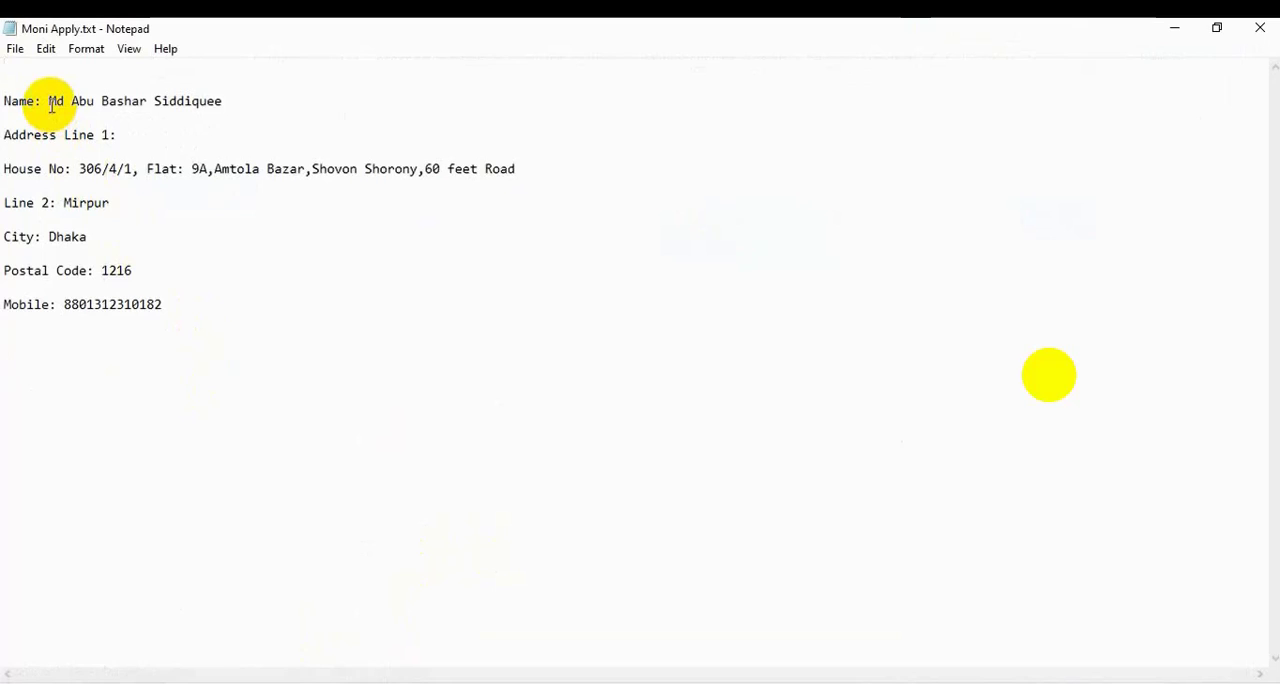
left_click_drag(50, 102, 223, 104)
right_click(203, 102)
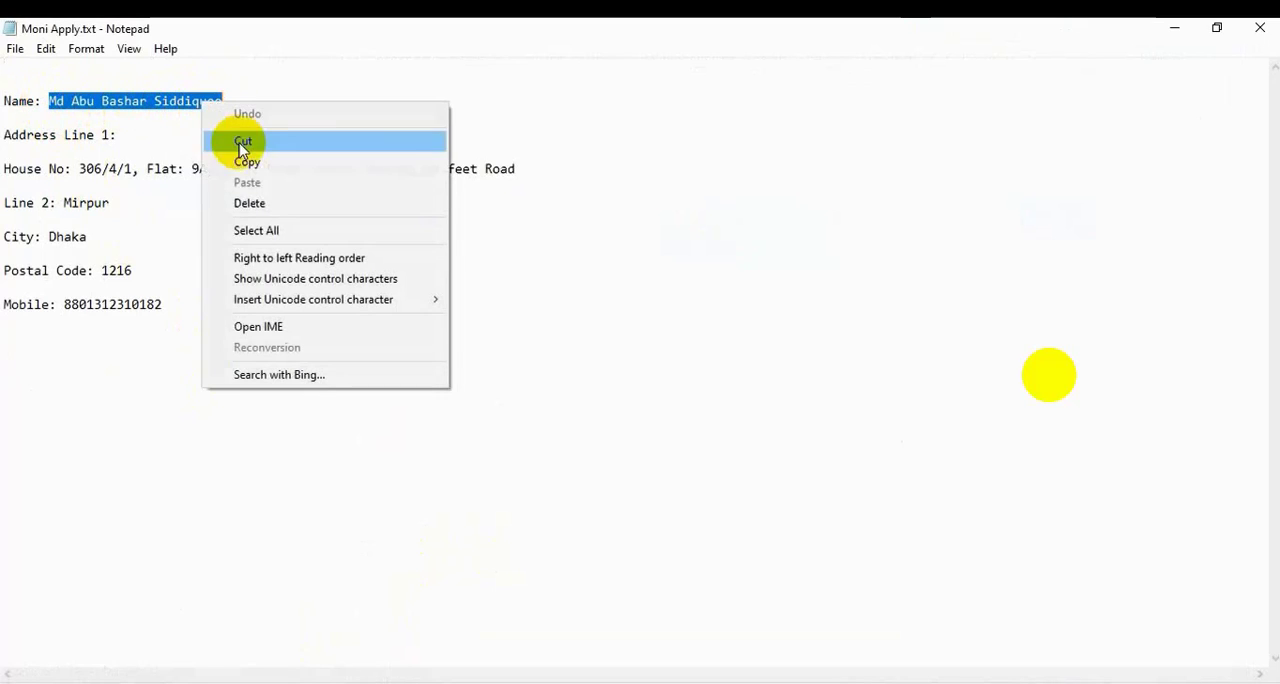
left_click(243, 162)
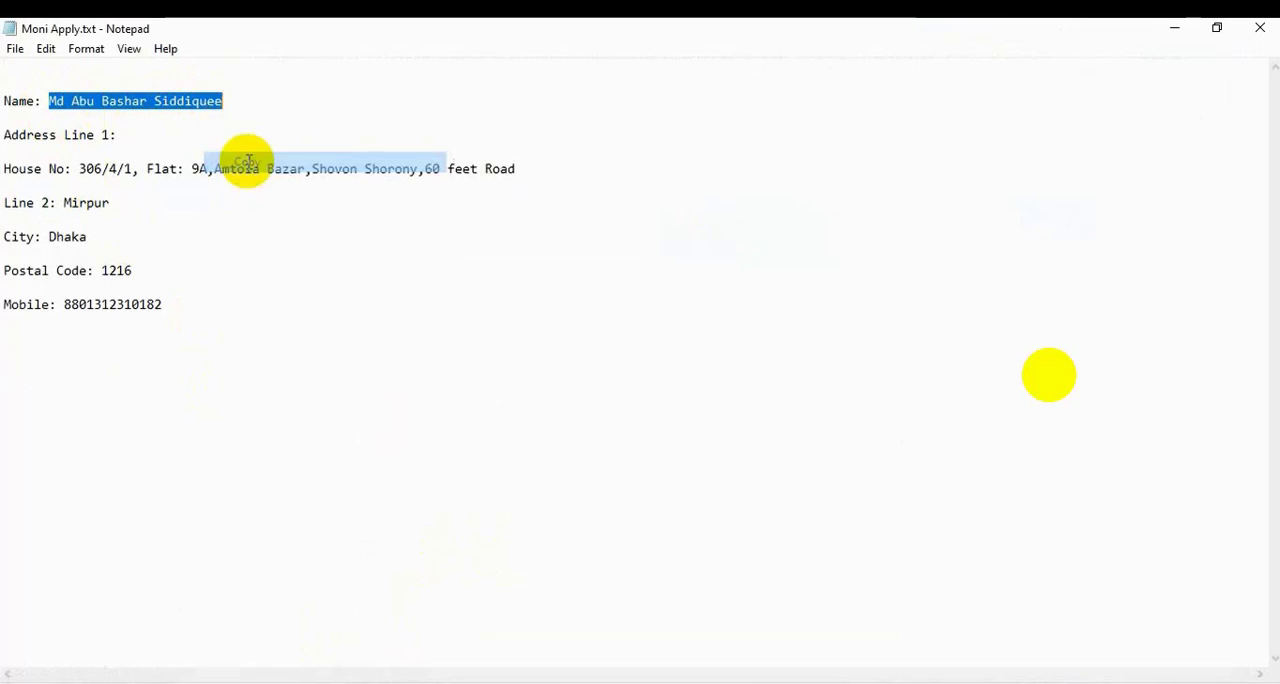
Switch back to the AdSense payment address form and replace the business name with the copied full name of the account holder.
left_click(222, 683)
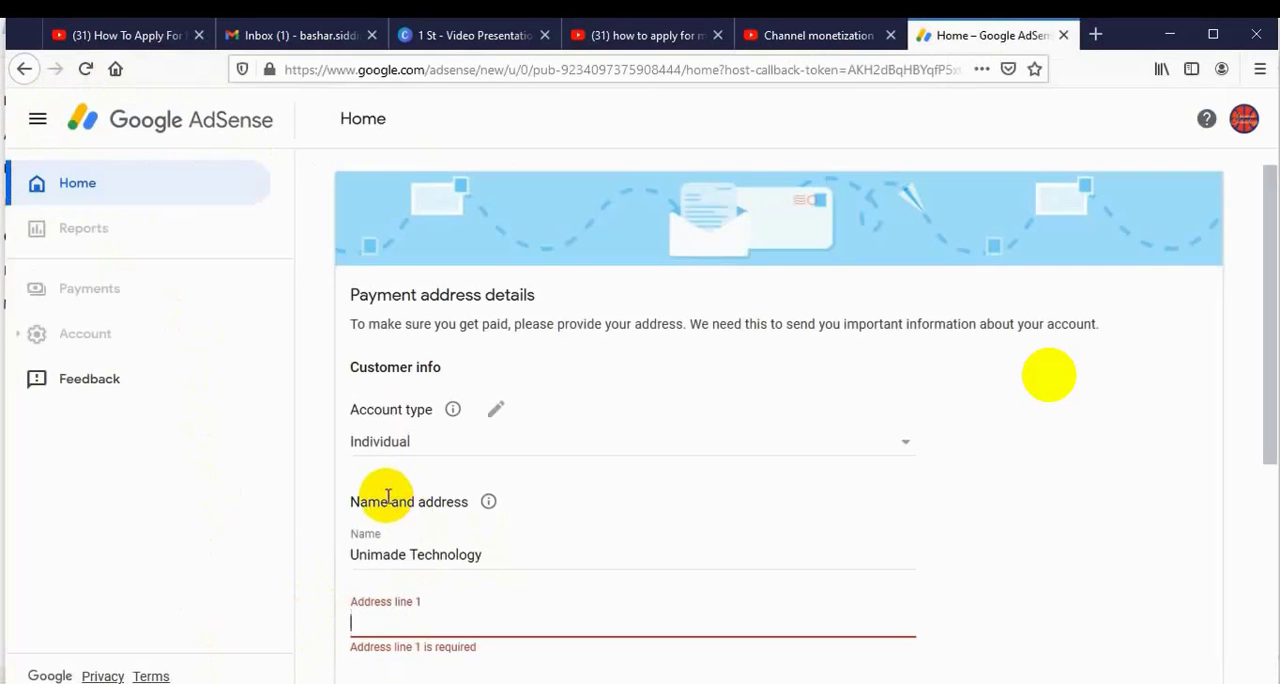
left_click(491, 554)
key("BackSpace")
key("BackSpace")
key("BackSpace")
key("BackSpace")
key("BackSpace")
key("BackSpace")
key("BackSpace")
key("BackSpace")
key("BackSpace")
key("BackSpace")
key("BackSpace")
key("BackSpace")
key("BackSpace")
key("BackSpace")
key("BackSpace")
key("BackSpace")
key("BackSpace")
key("BackSpace")
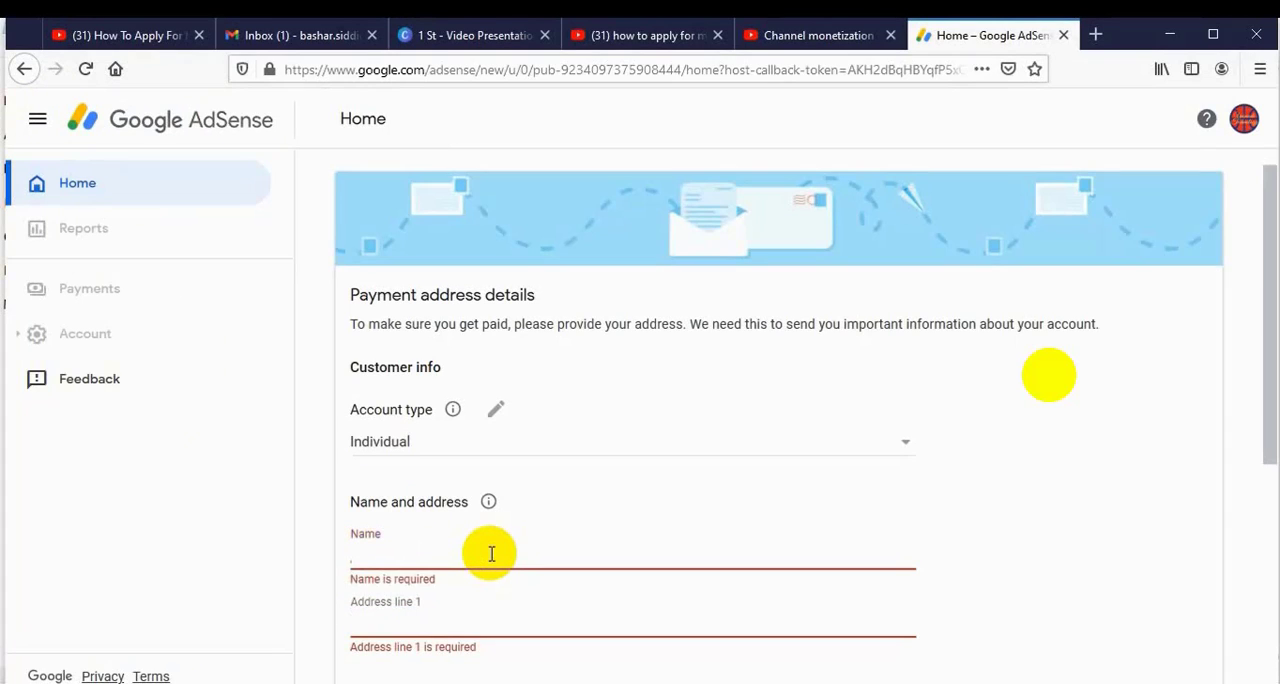
key("ctrl+v")
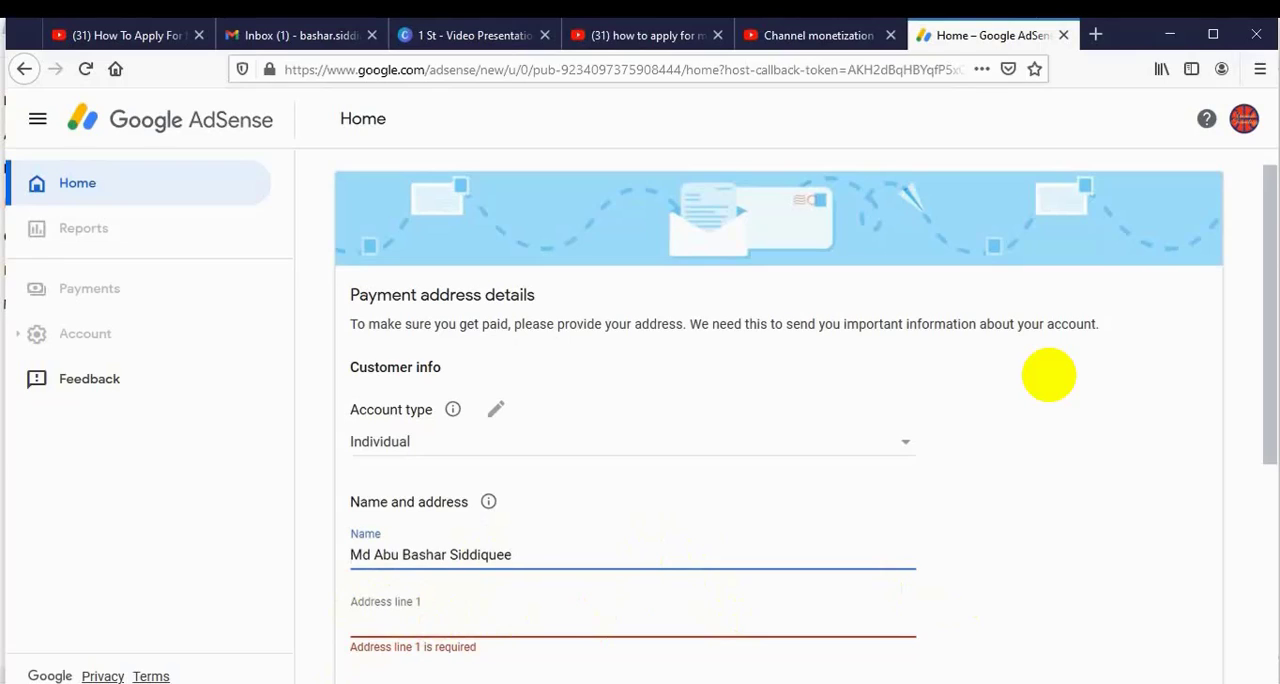
Copy the street address from Moni Apply.txt in Notepad and paste it into Address line 1 of the AdSense form.
key("alt+Tab")
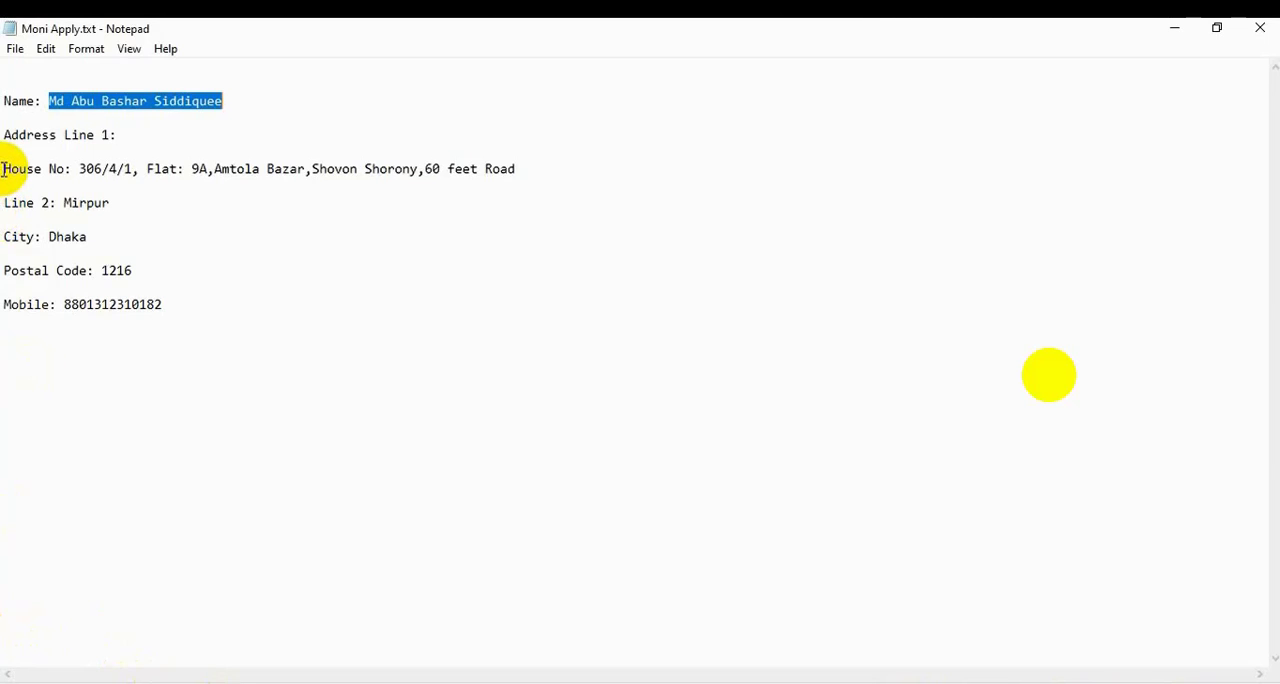
left_click_drag(3, 170, 514, 169)
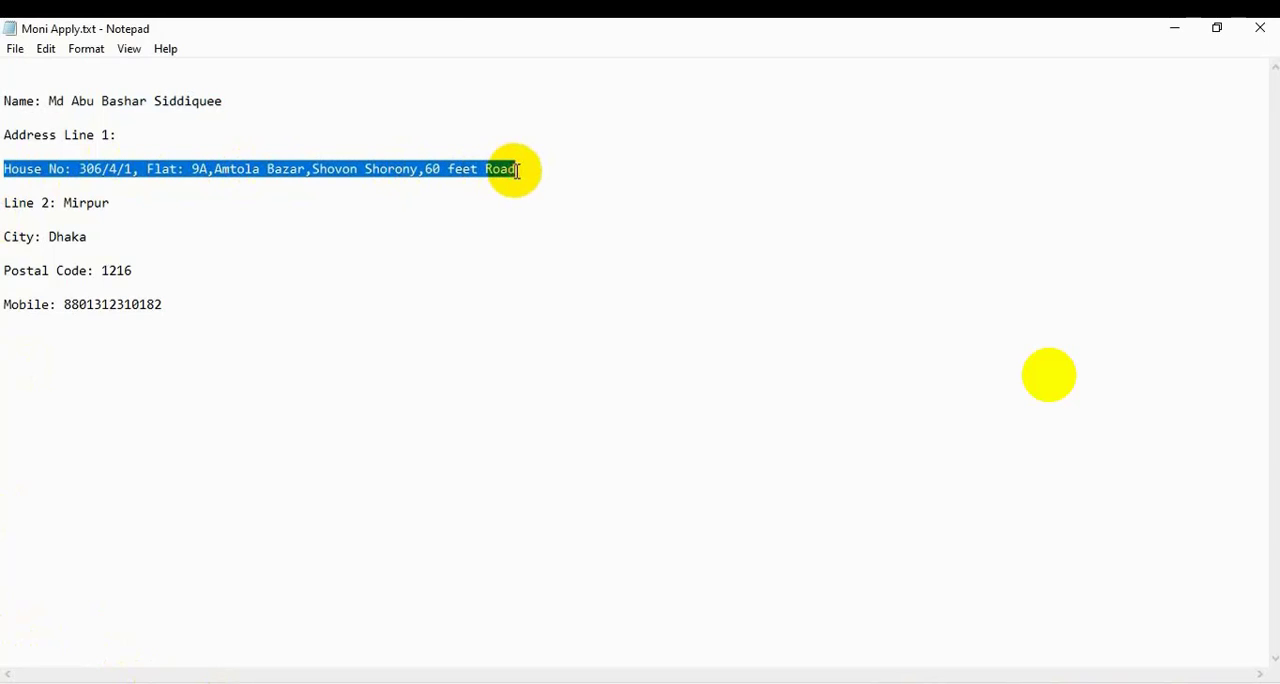
right_click(458, 166)
left_click(503, 226)
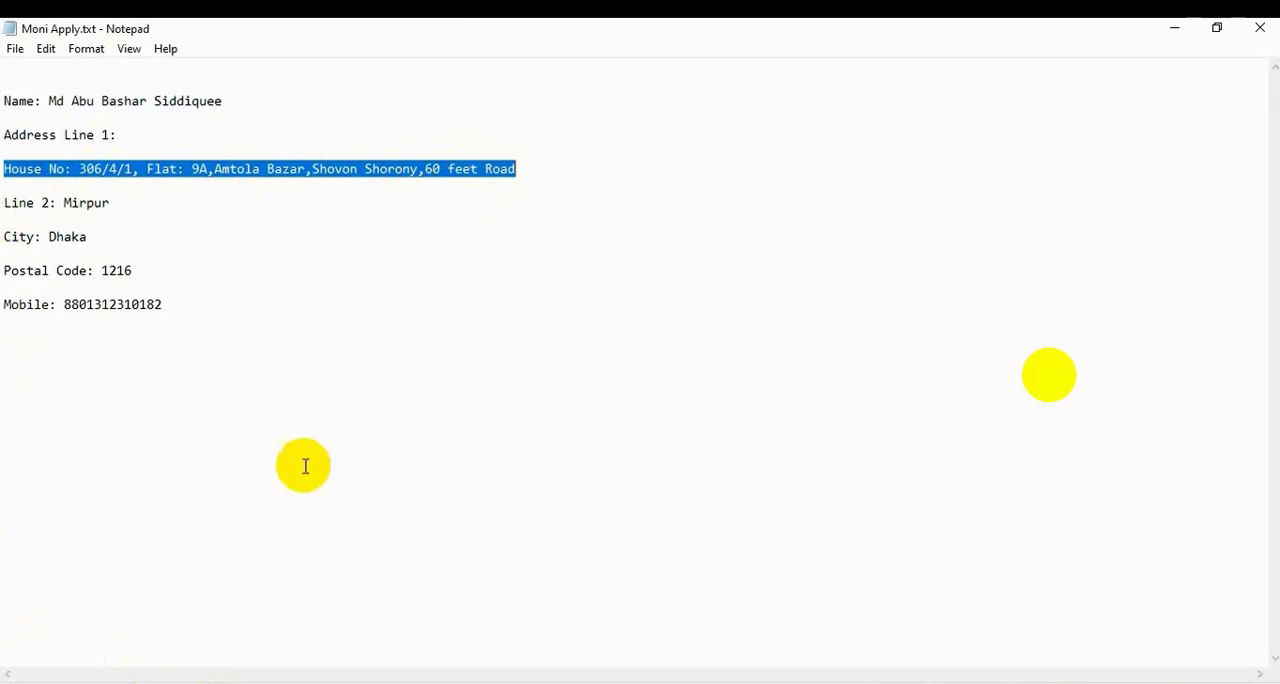
key("alt+Tab")
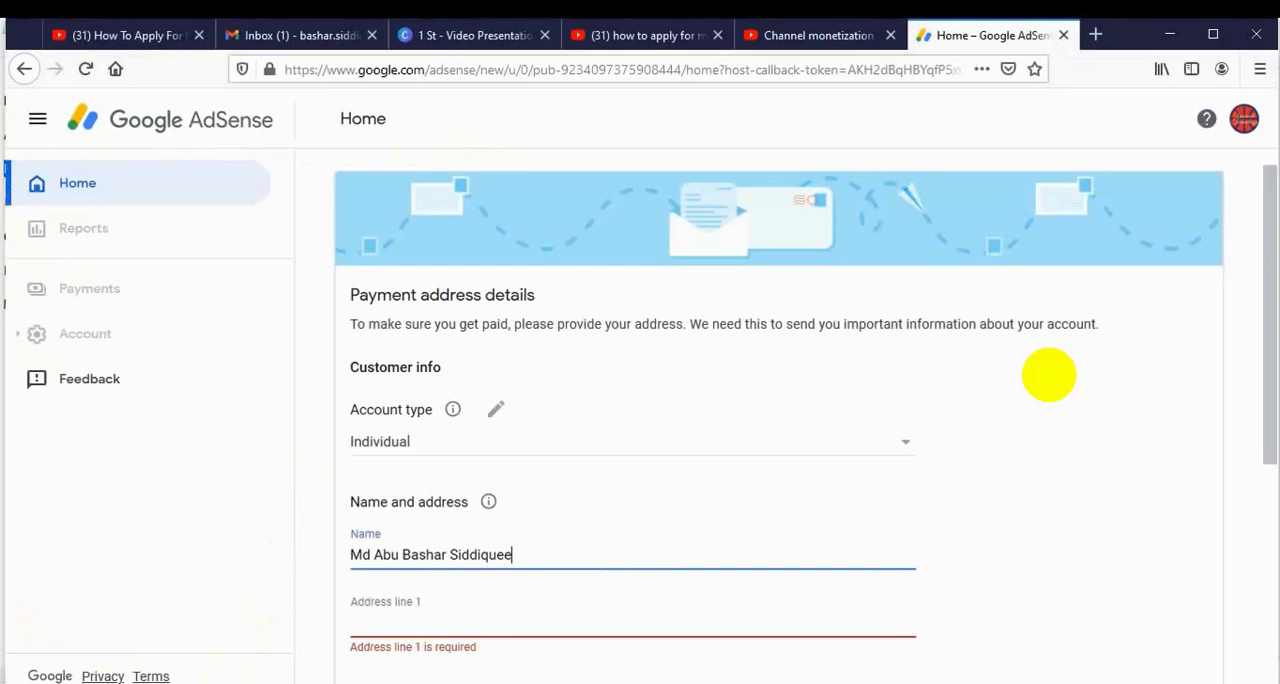
left_click(365, 601)
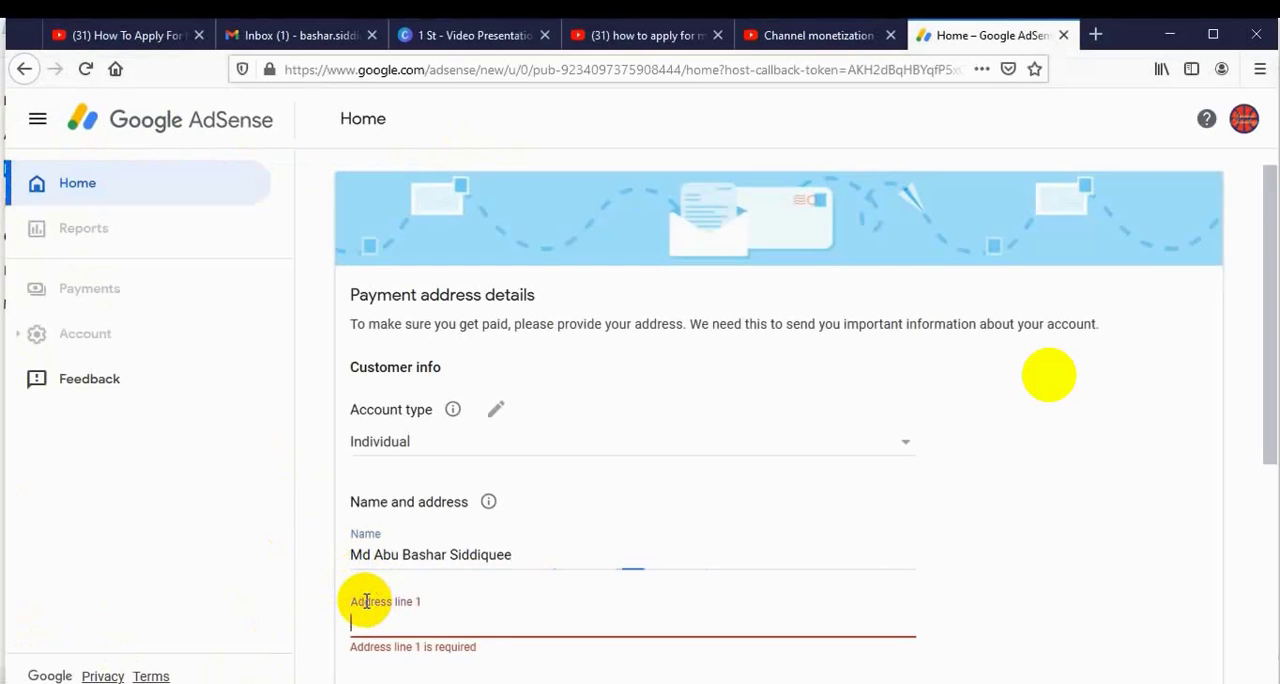
key("ctrl+v")
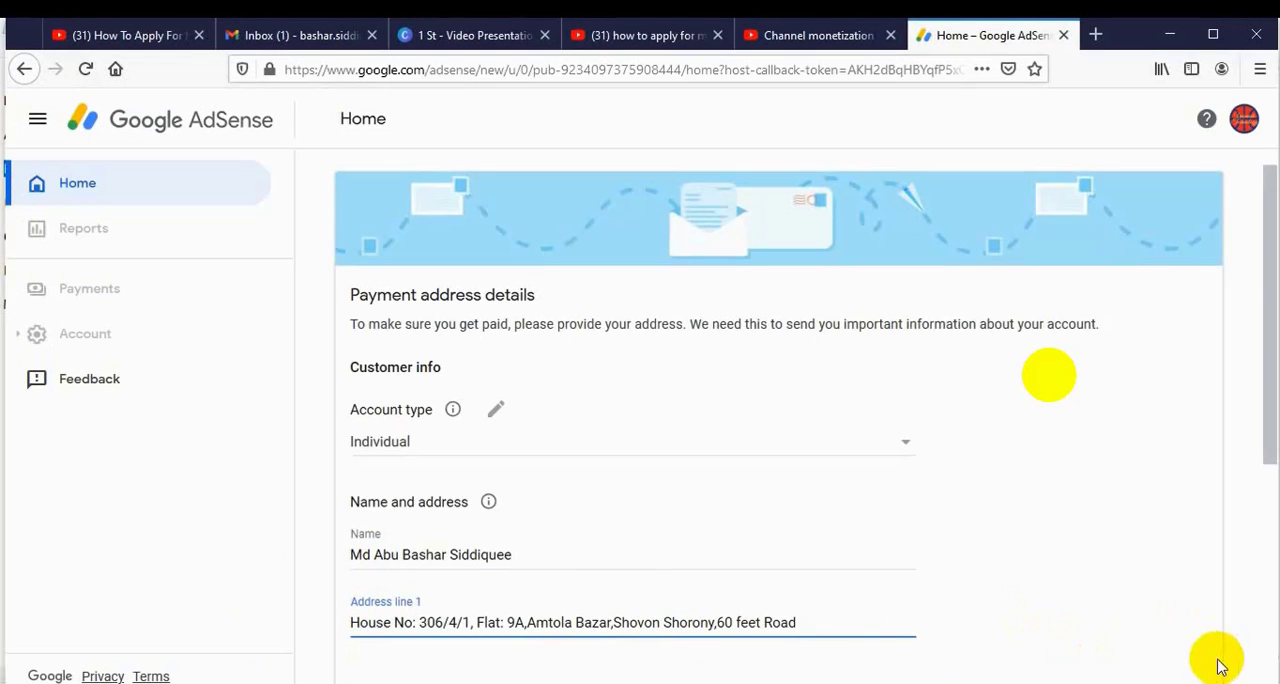
Copy the Line 2 address value from the Notepad file and paste it into Address line 2 of the AdSense form.
scroll(1270, 678, "down", 5)
scroll(1265, 670, "down", 1)
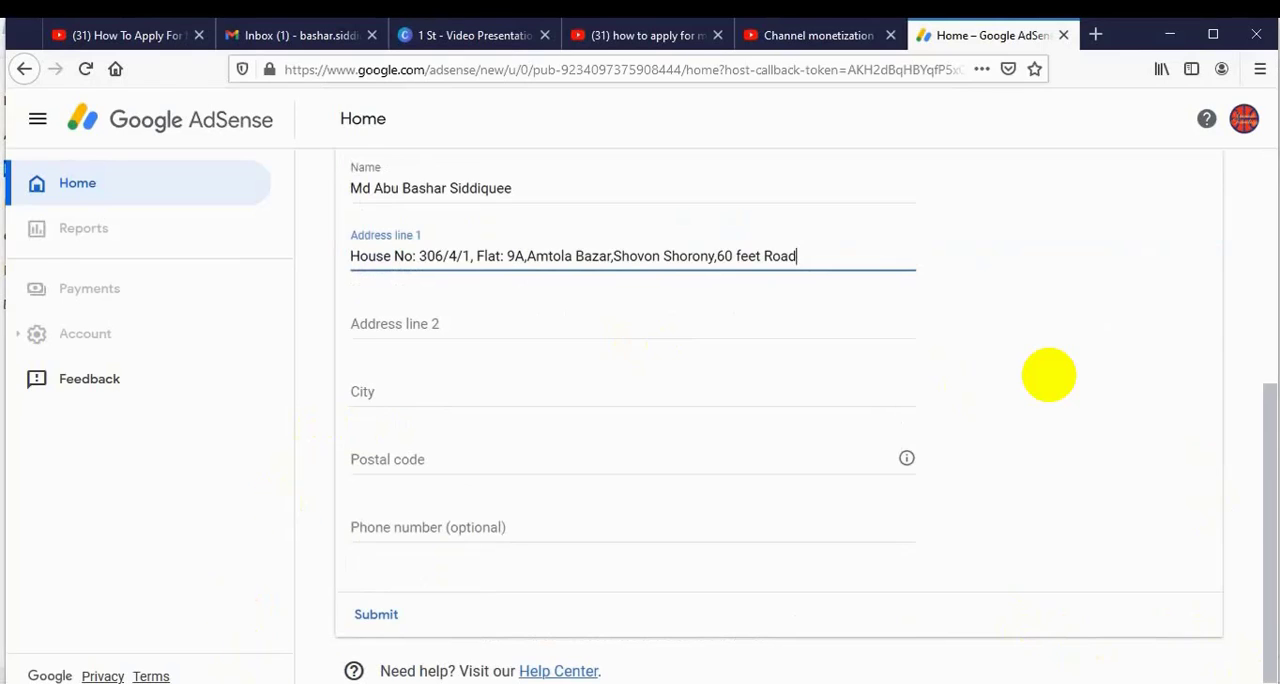
left_click(232, 683)
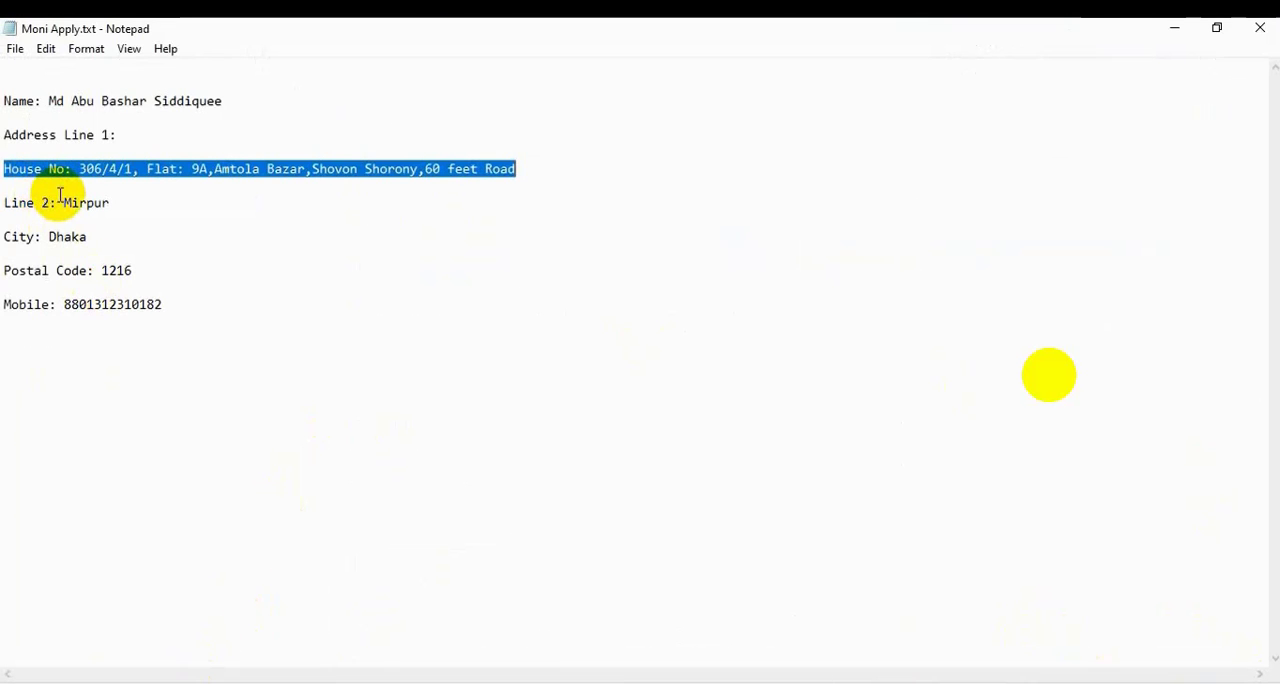
left_click_drag(57, 203, 113, 202)
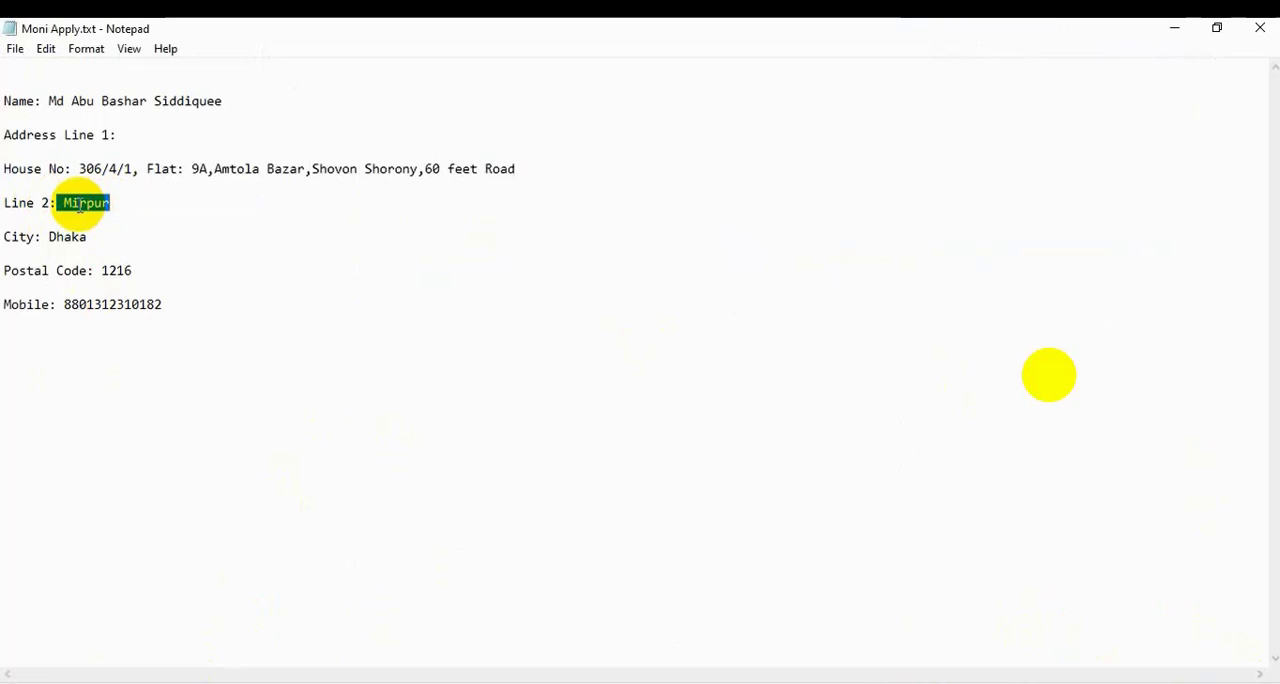
right_click(80, 203)
left_click(132, 263)
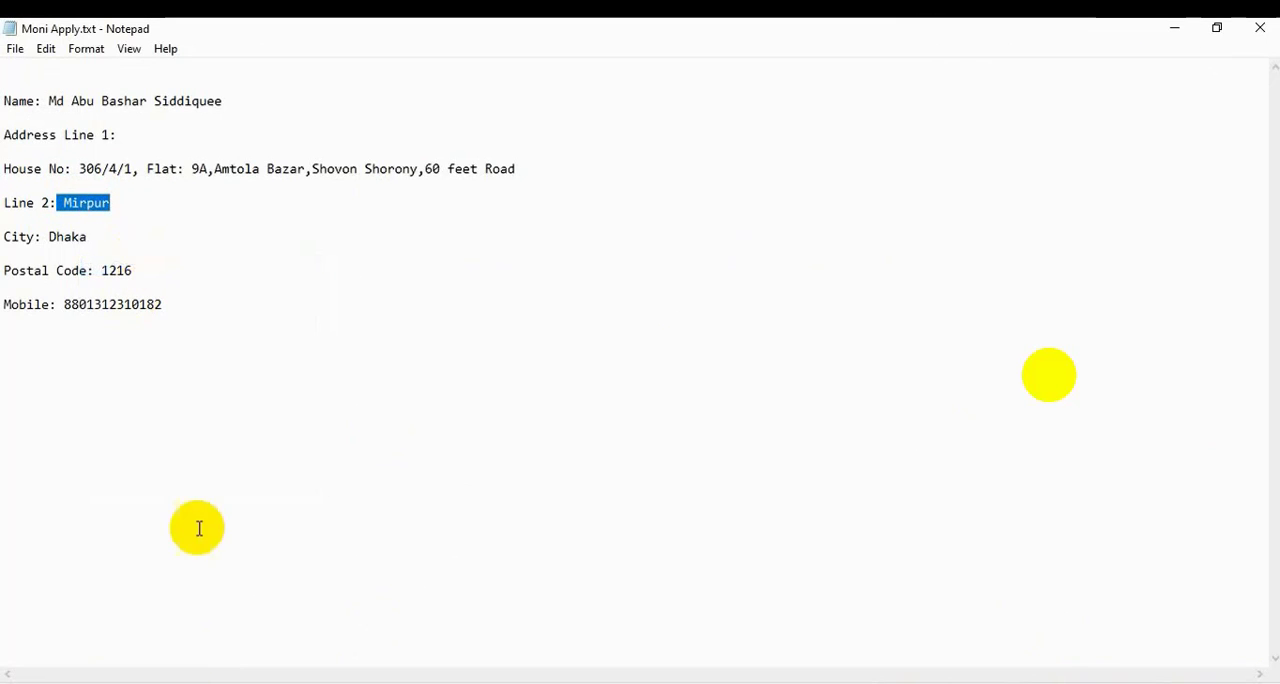
left_click(252, 683)
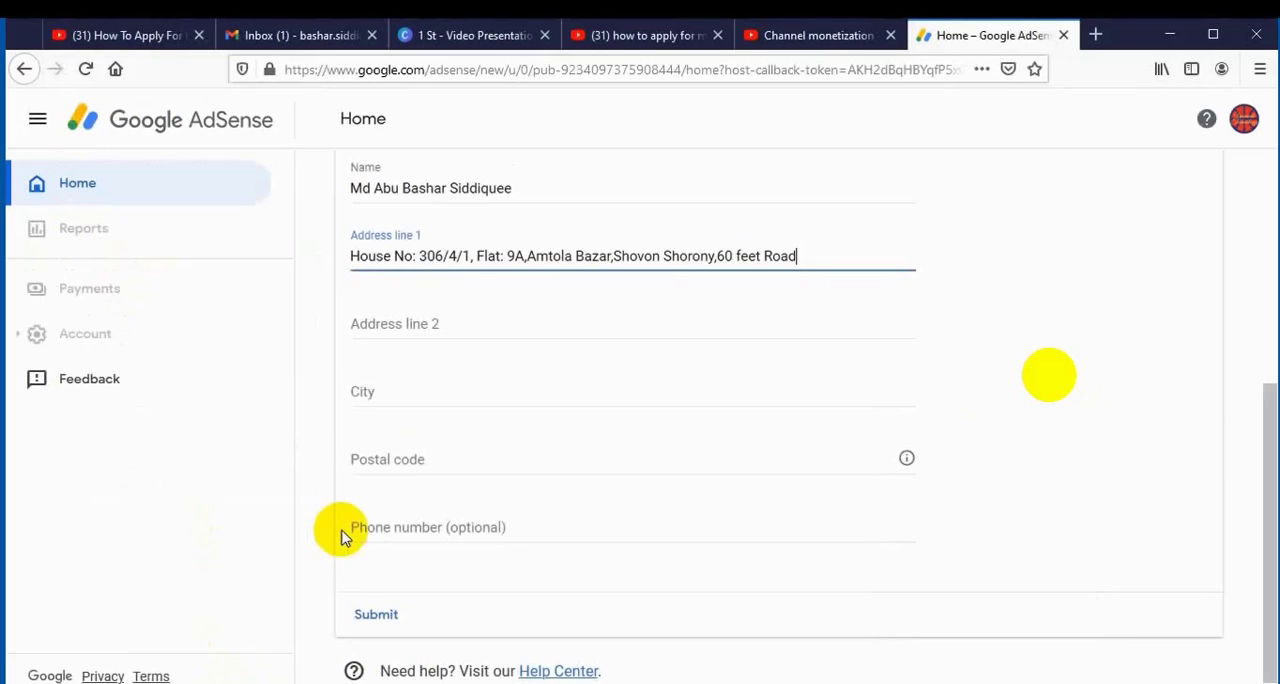
left_click(368, 315)
key("ctrl+v")
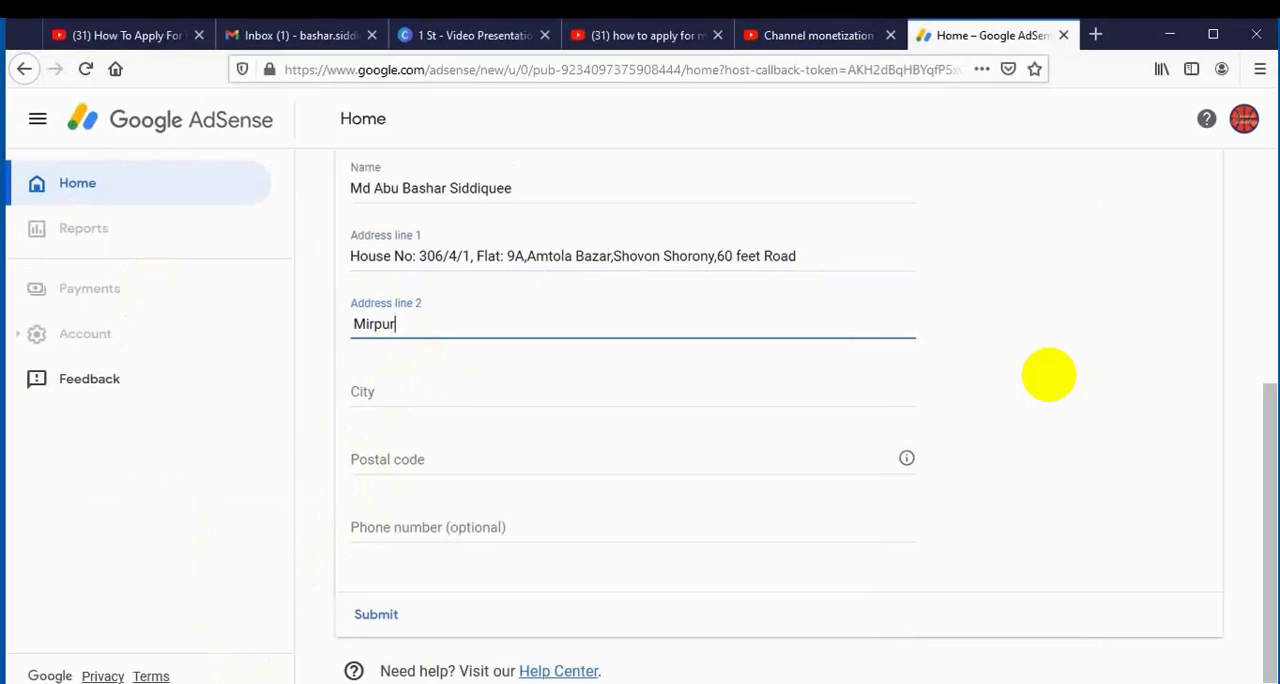
Copy the city name from the Notepad file and paste it into the City field of the AdSense form.
left_click(290, 682)
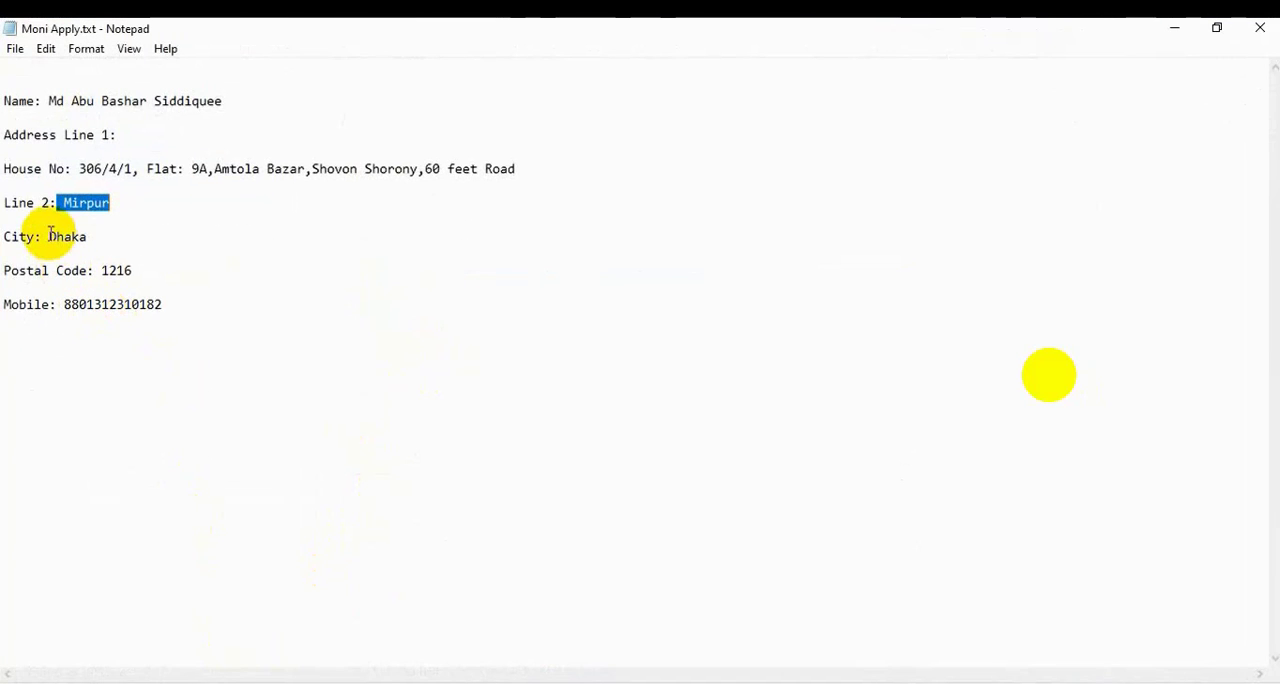
left_click_drag(49, 236, 90, 236)
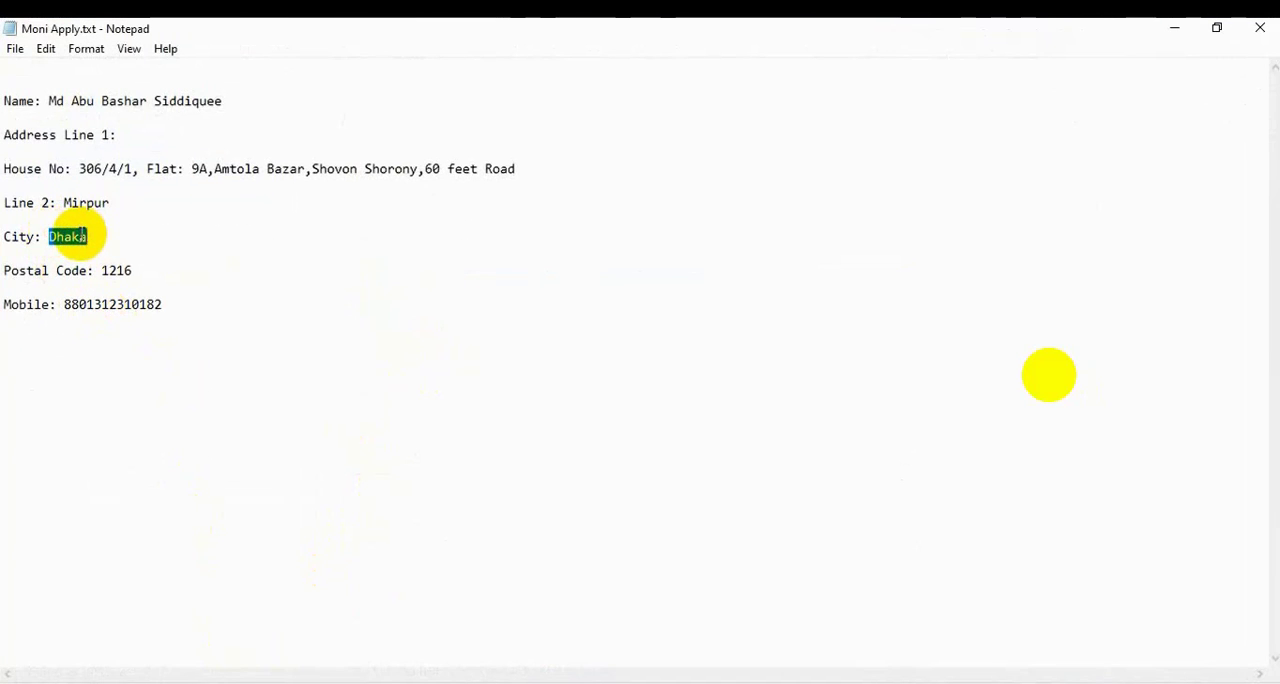
right_click(91, 236)
left_click(131, 294)
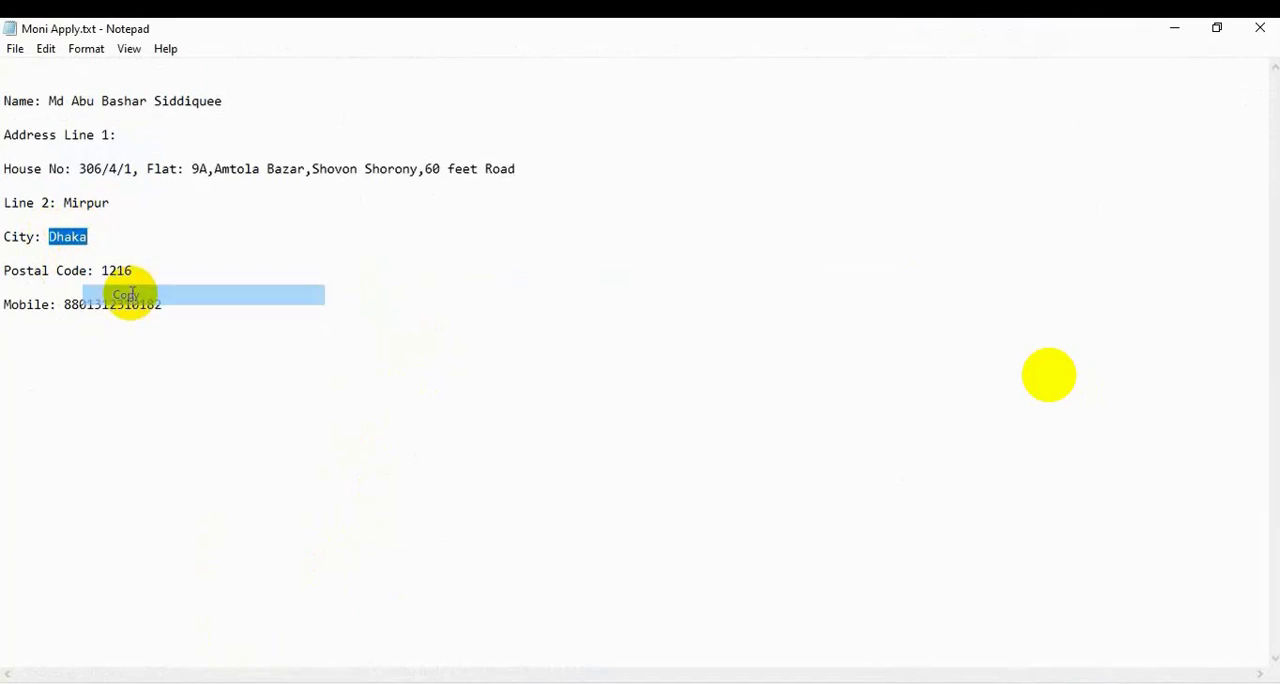
left_click(245, 682)
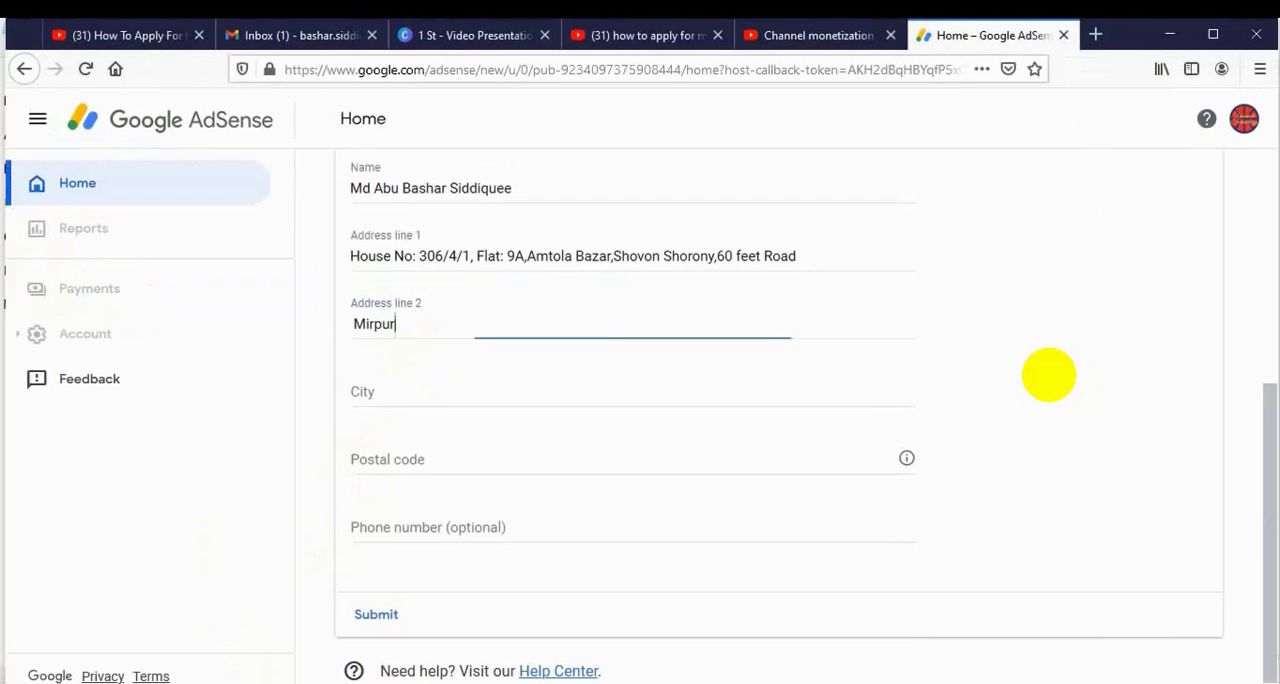
left_click(378, 392)
key("ctrl+v")
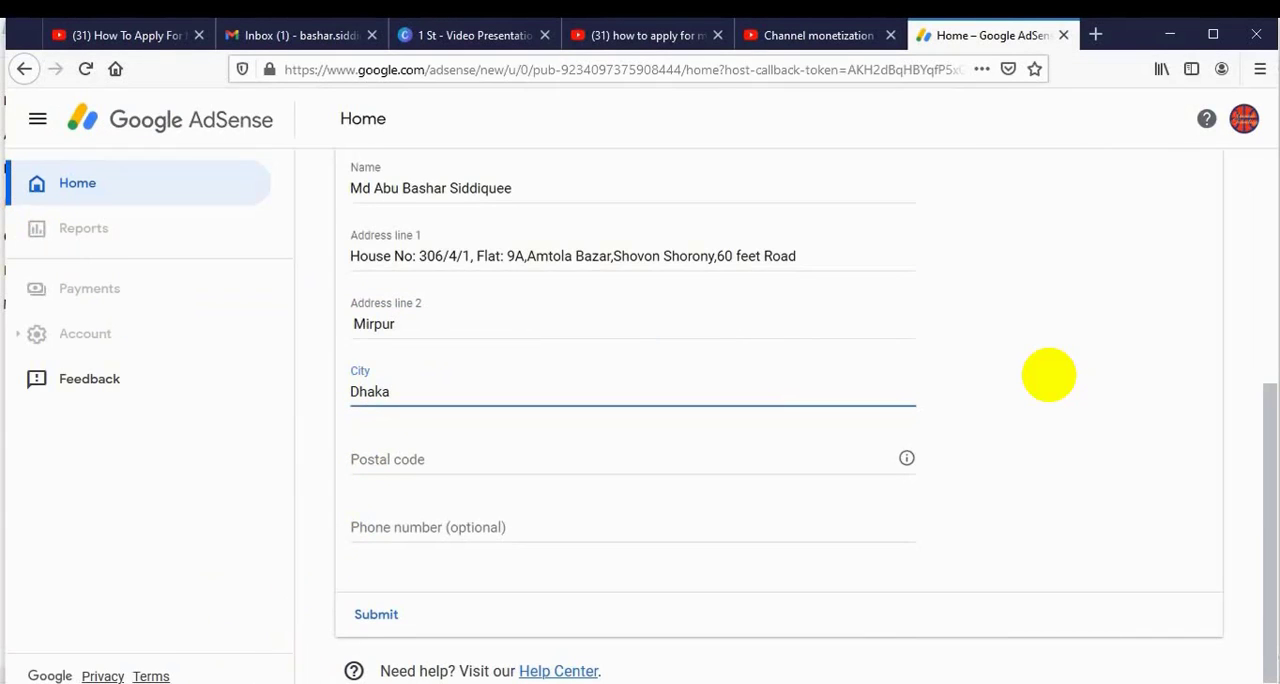
Copy the postal code from the Notepad file and paste it into the Postal code field of the AdSense form.
left_click(255, 682)
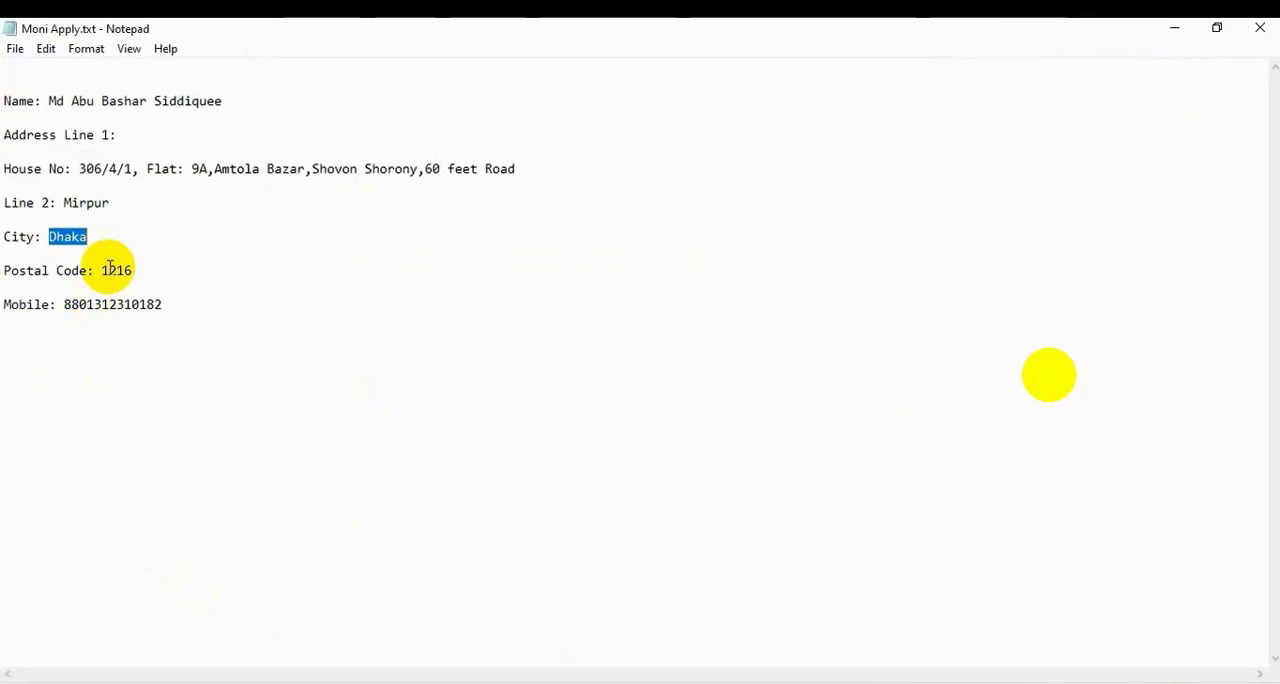
left_click_drag(101, 270, 149, 270)
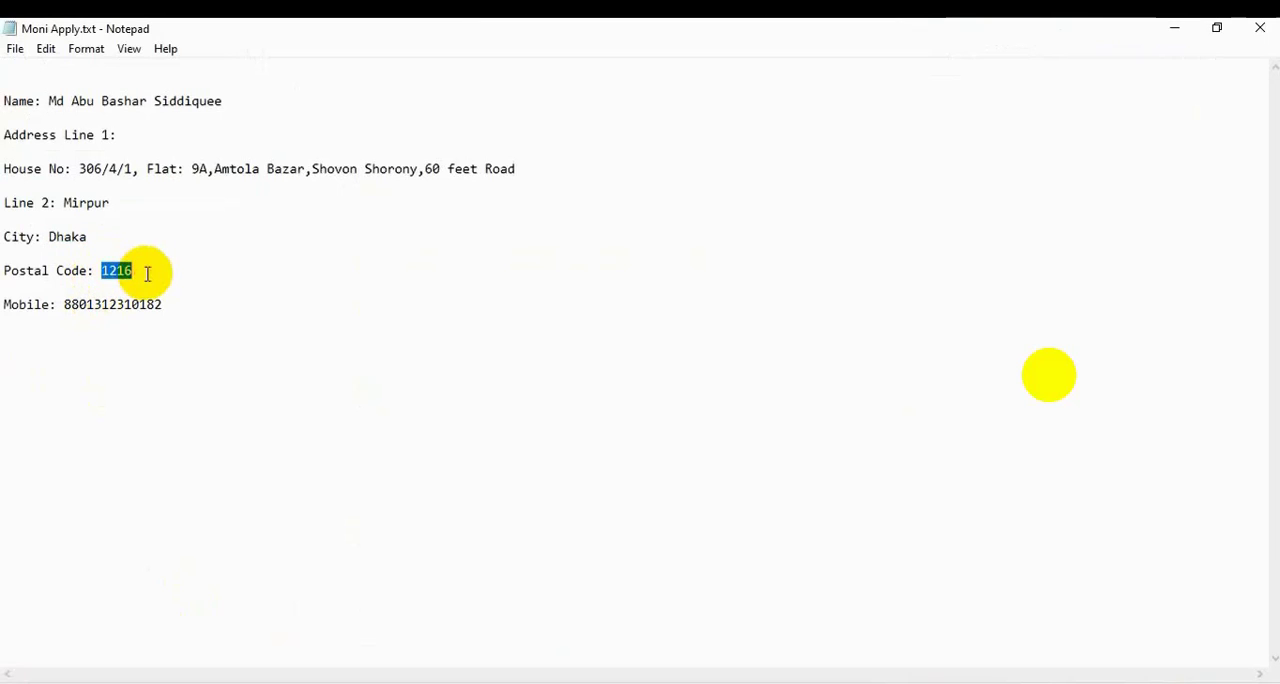
right_click(120, 272)
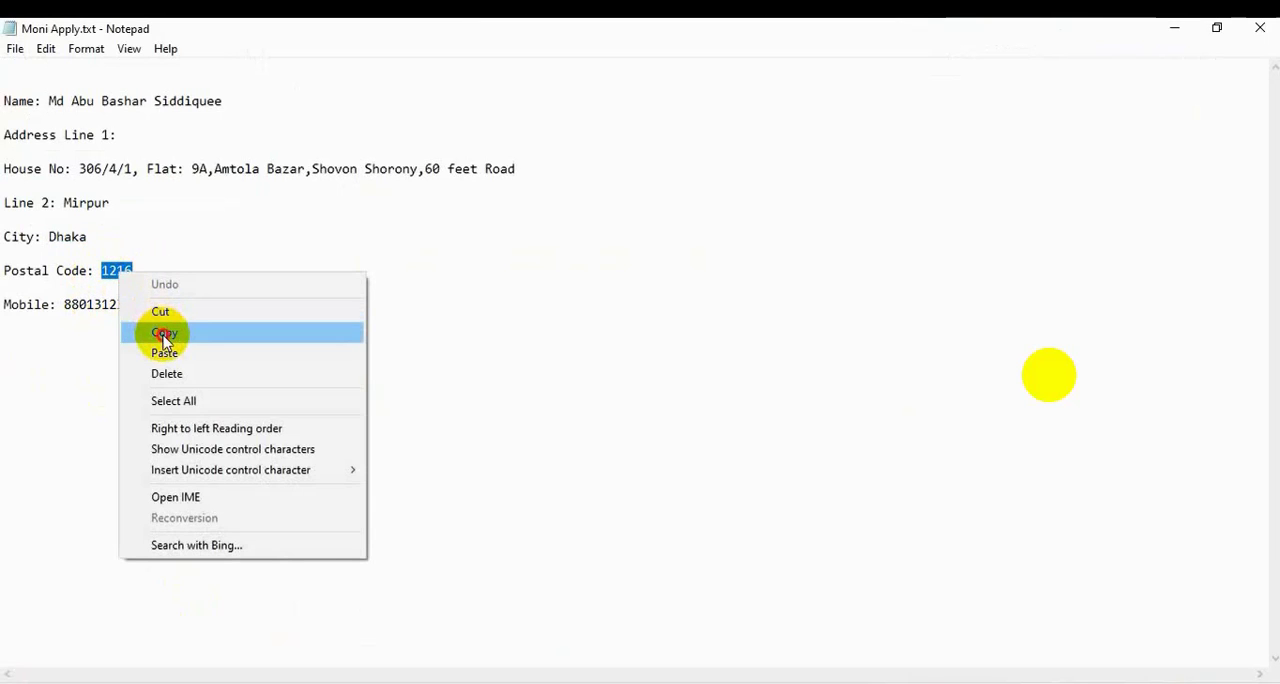
left_click(165, 334)
left_click(215, 682)
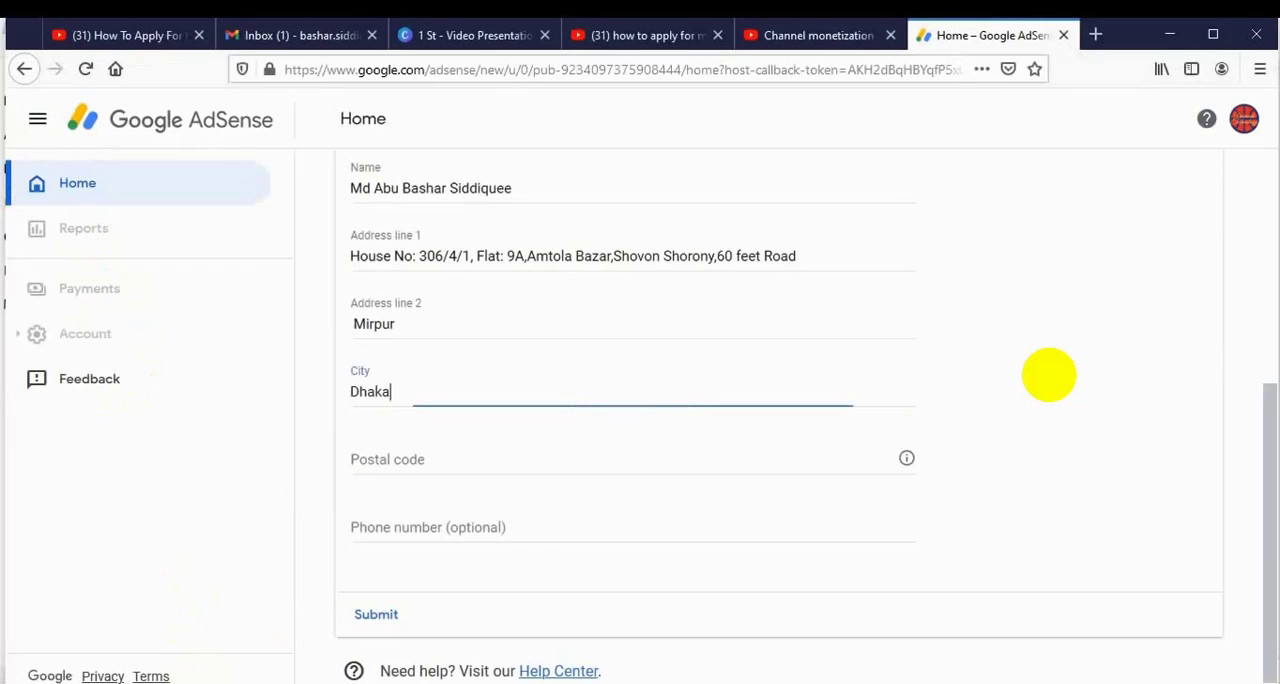
left_click(372, 458)
key("ctrl+v")
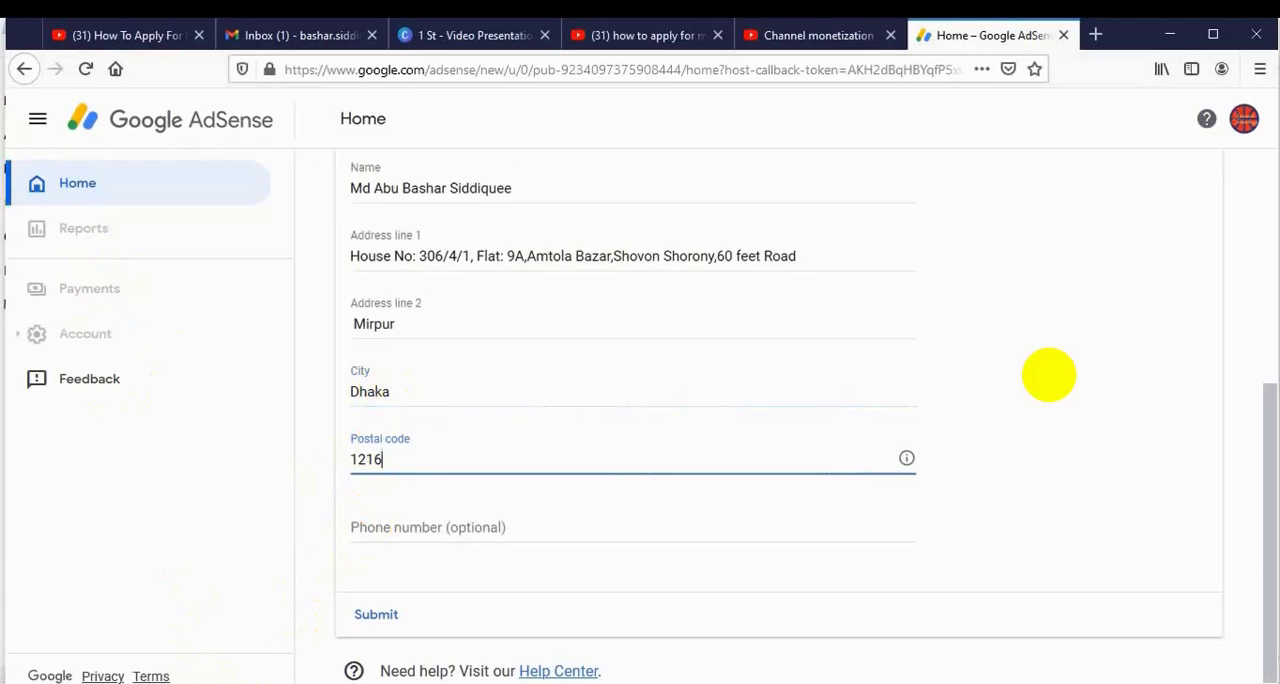
Copy the mobile number from the Notepad file and paste it into the optional Phone number field of the AdSense form.
left_click(225, 682)
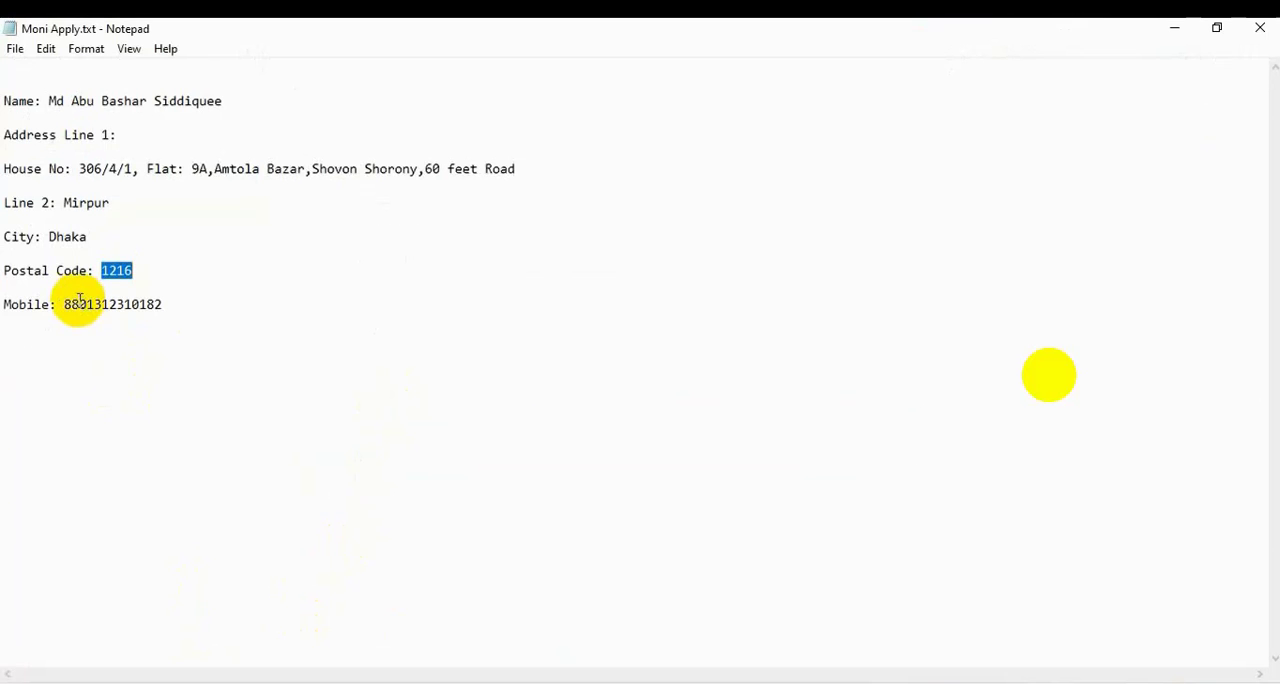
left_click_drag(65, 304, 148, 301)
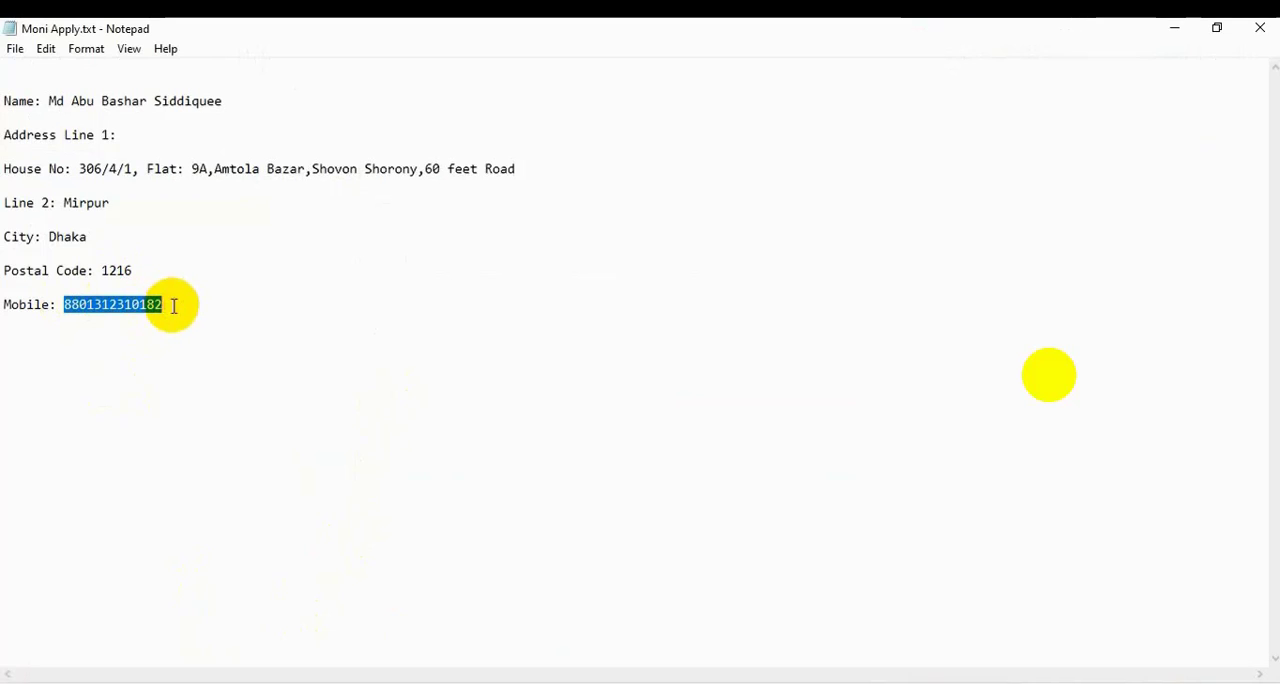
right_click(148, 308)
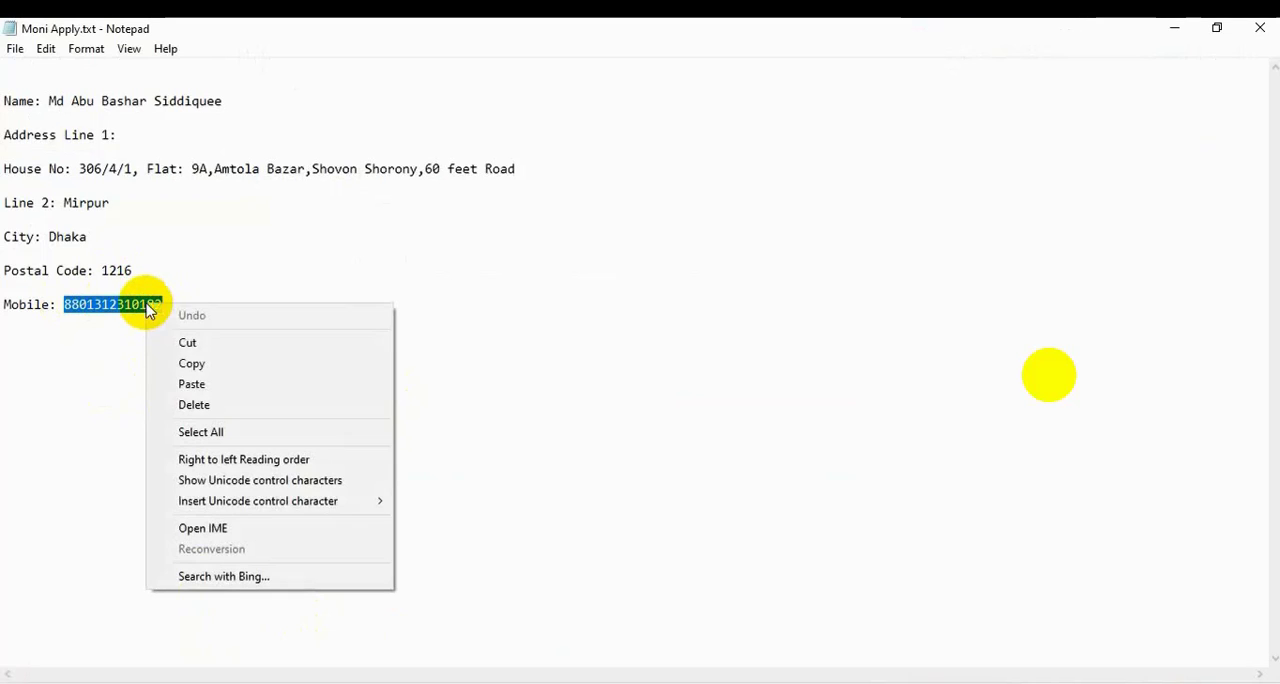
left_click(201, 364)
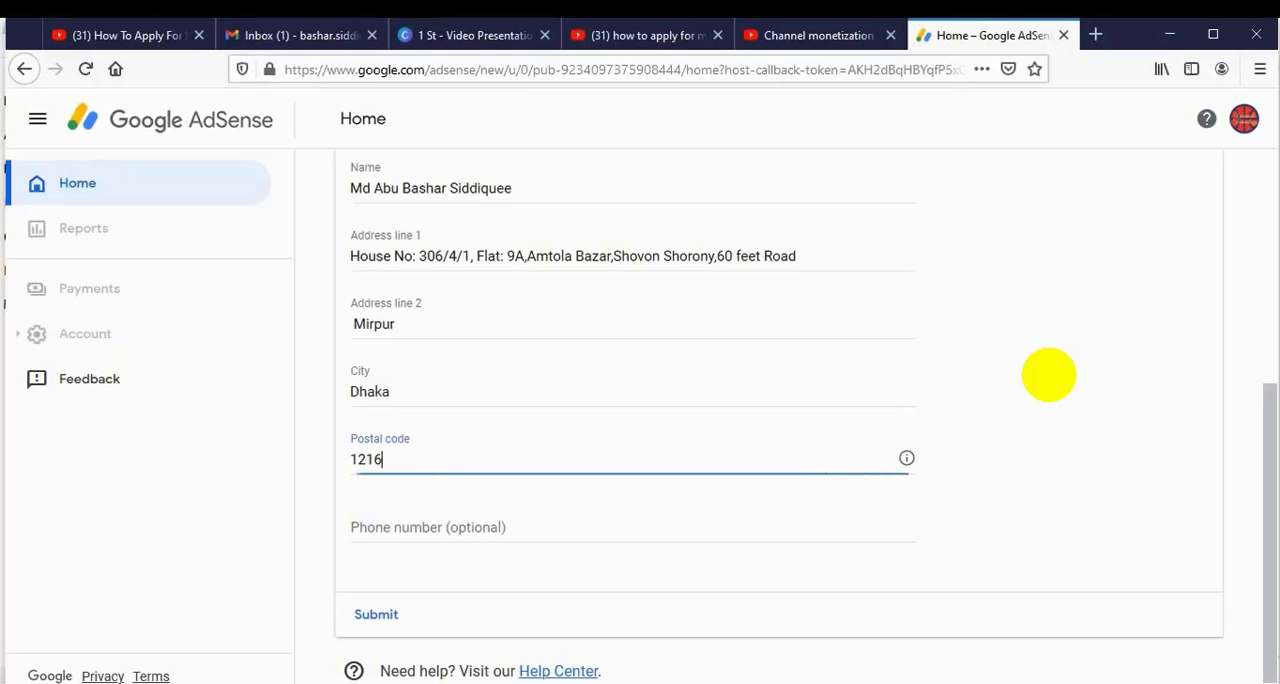
left_click(391, 518)
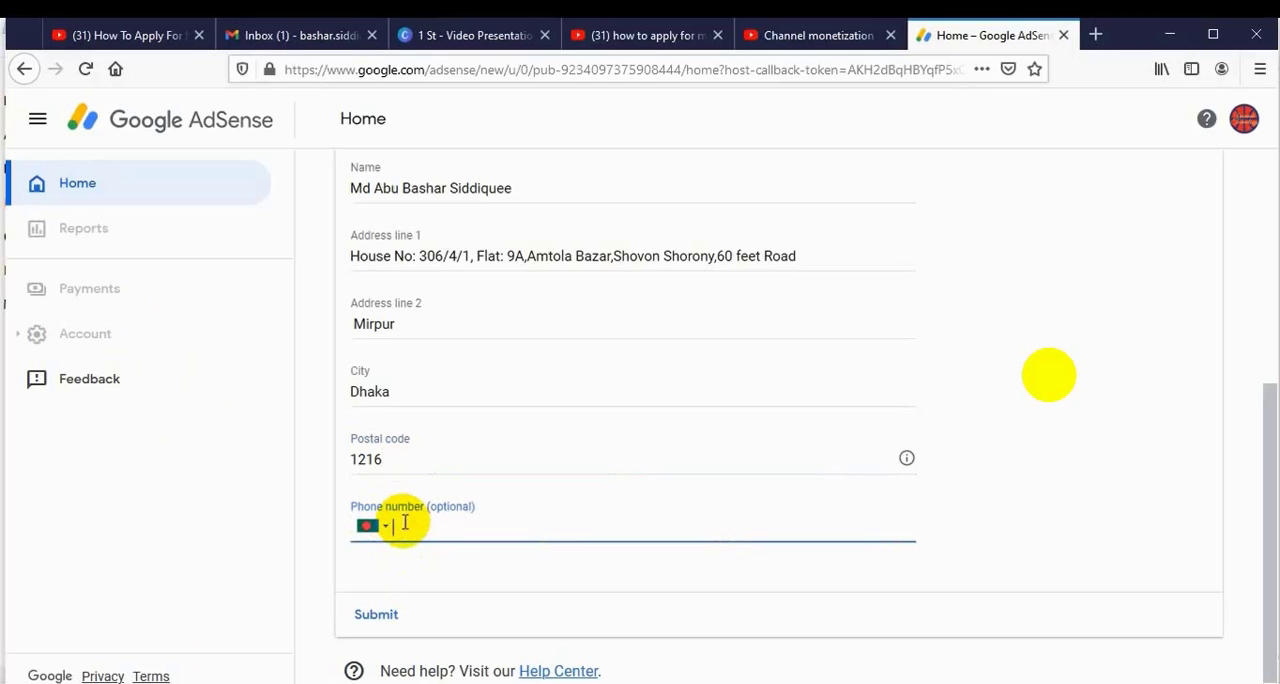
key("ctrl+v")
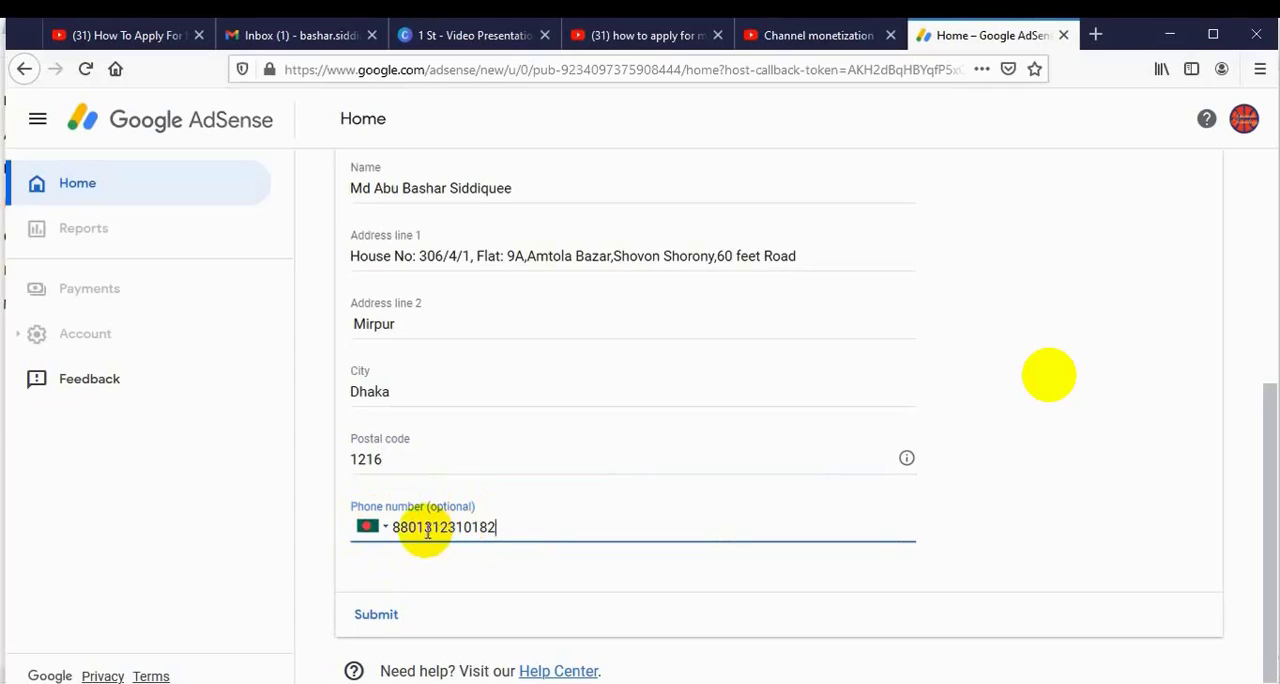
Select Bangladesh +880 as the phone country code and remove the duplicate 880 prefix from the phone number.
left_click(388, 529)
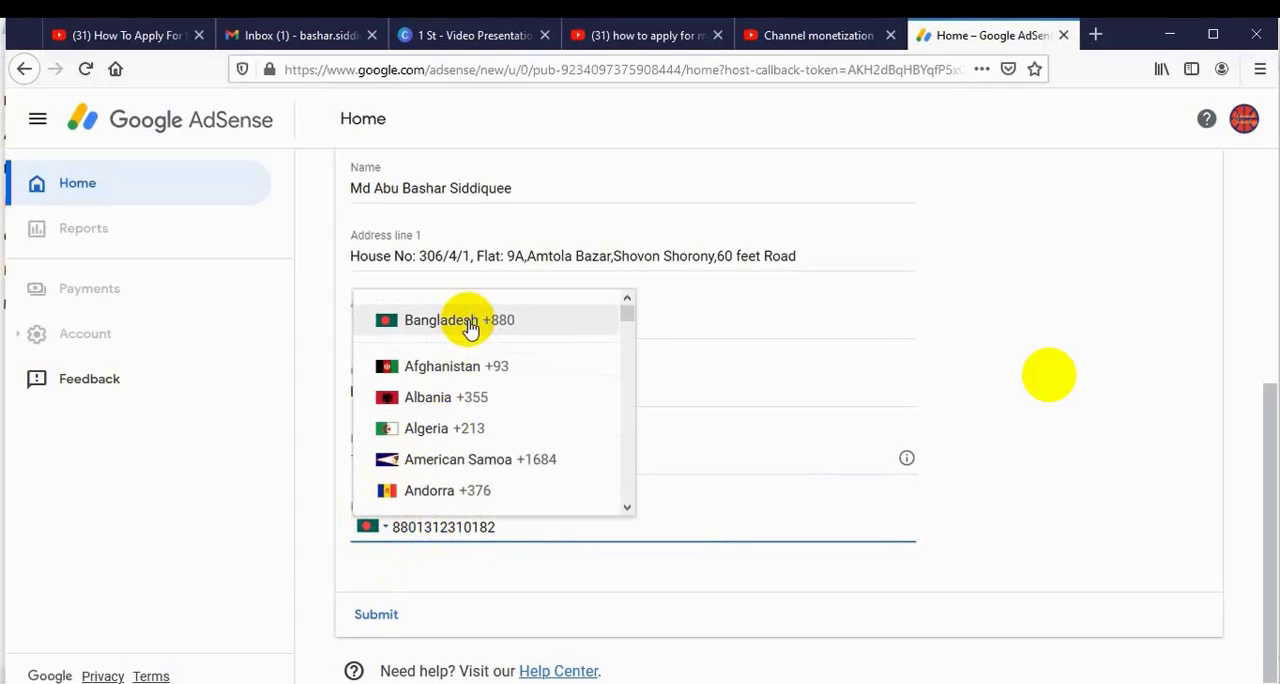
left_click(468, 325)
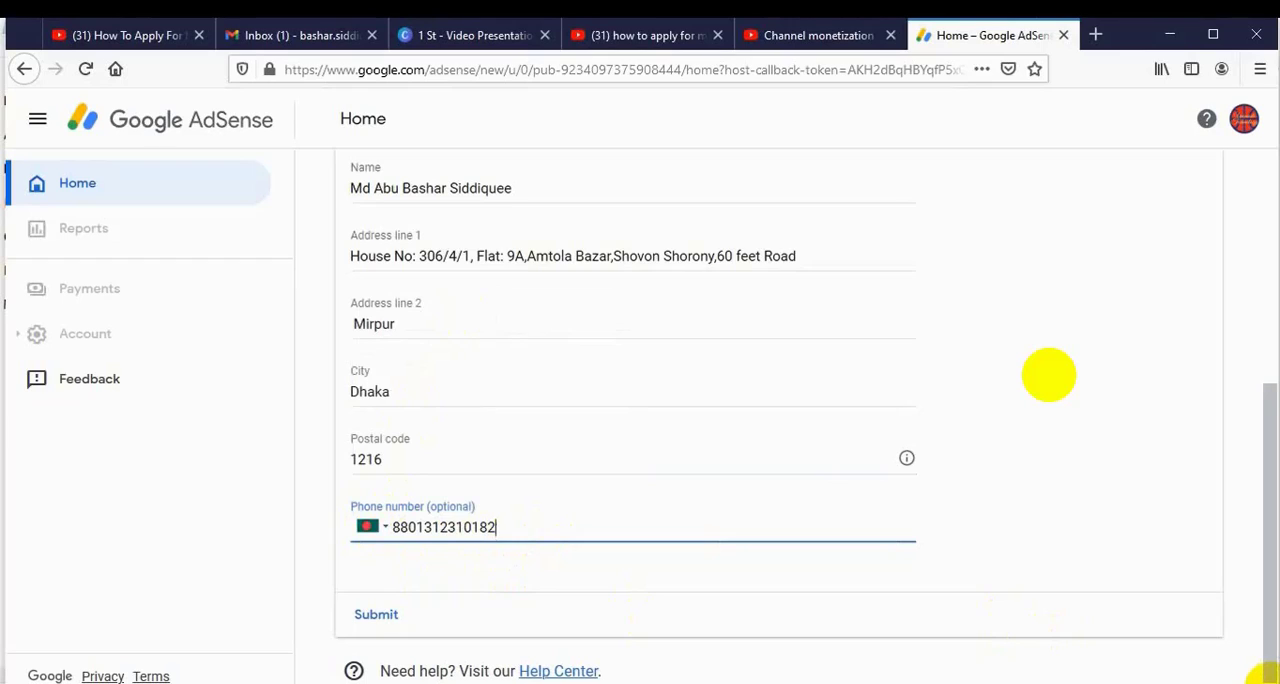
left_click(418, 527)
key("BackSpace")
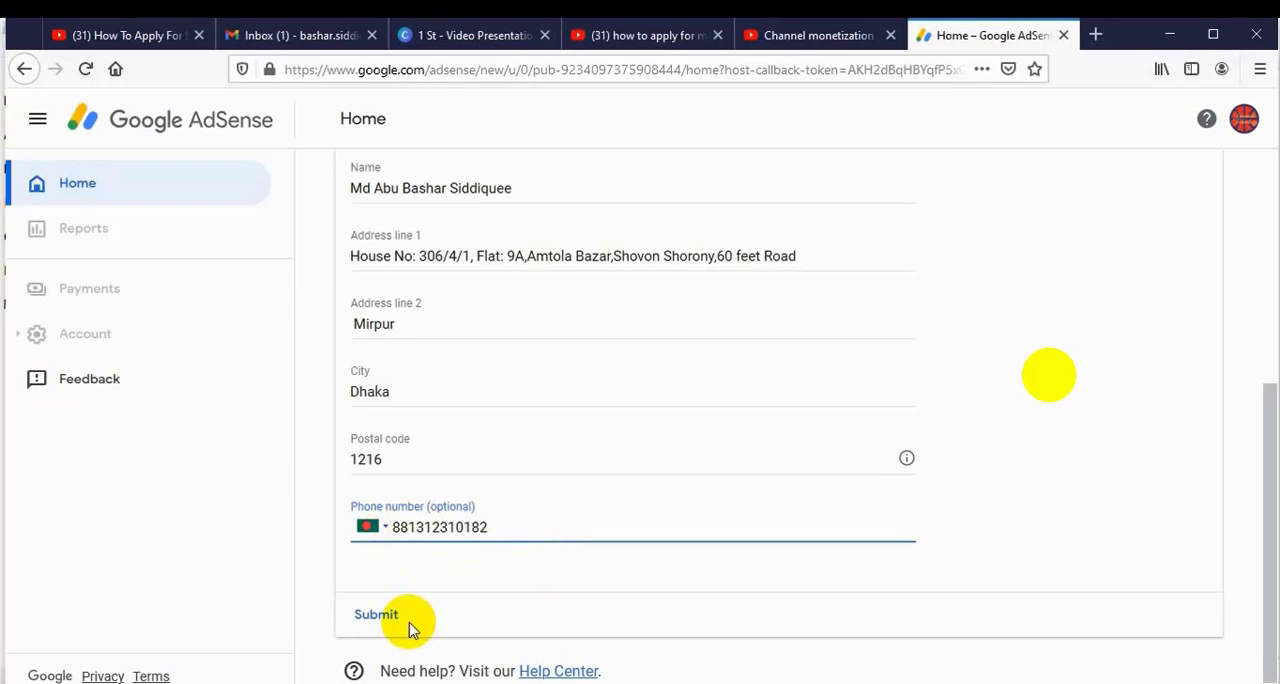
key("BackSpace")
key("BackSpace")
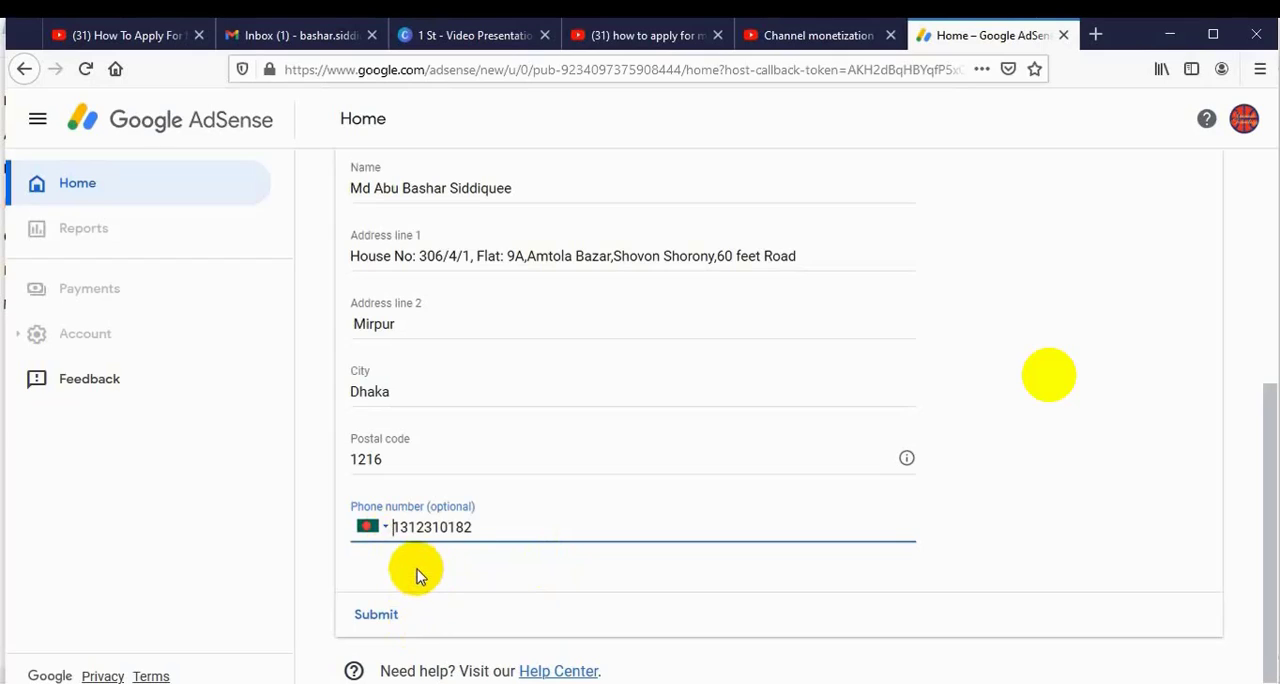
Confirm Bangladesh +880 as the country code in the optional Phone number field.
left_click(382, 527)
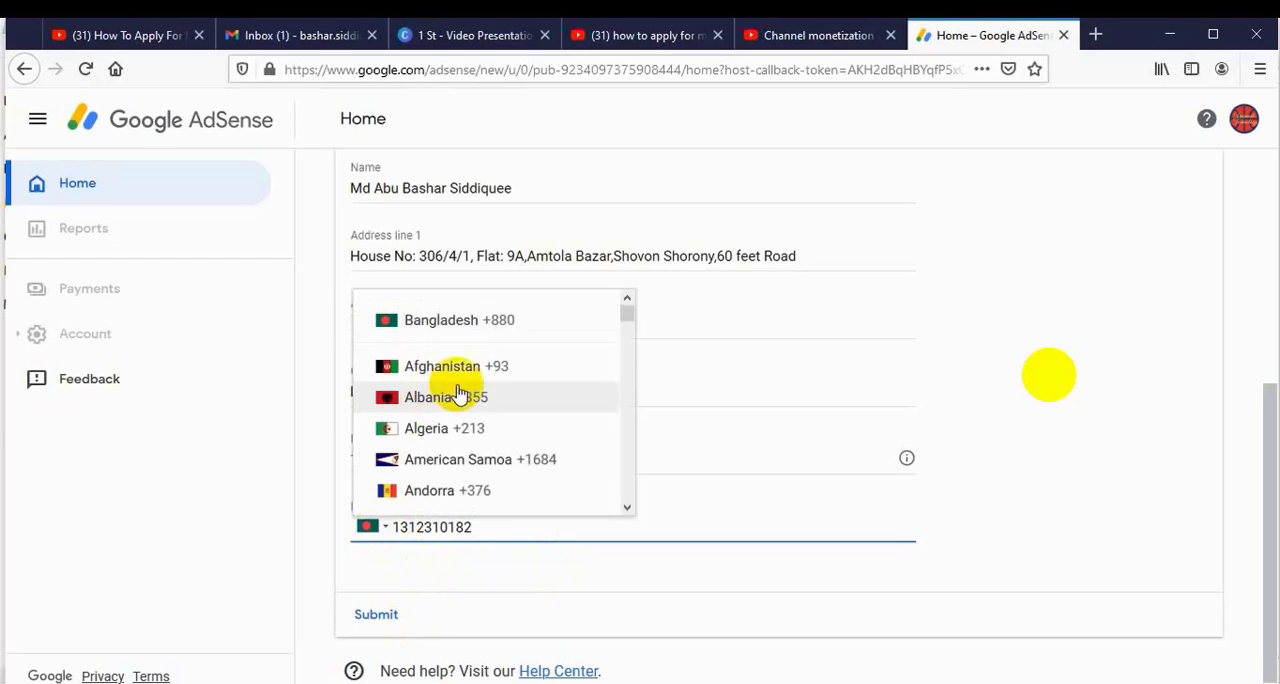
left_click(457, 320)
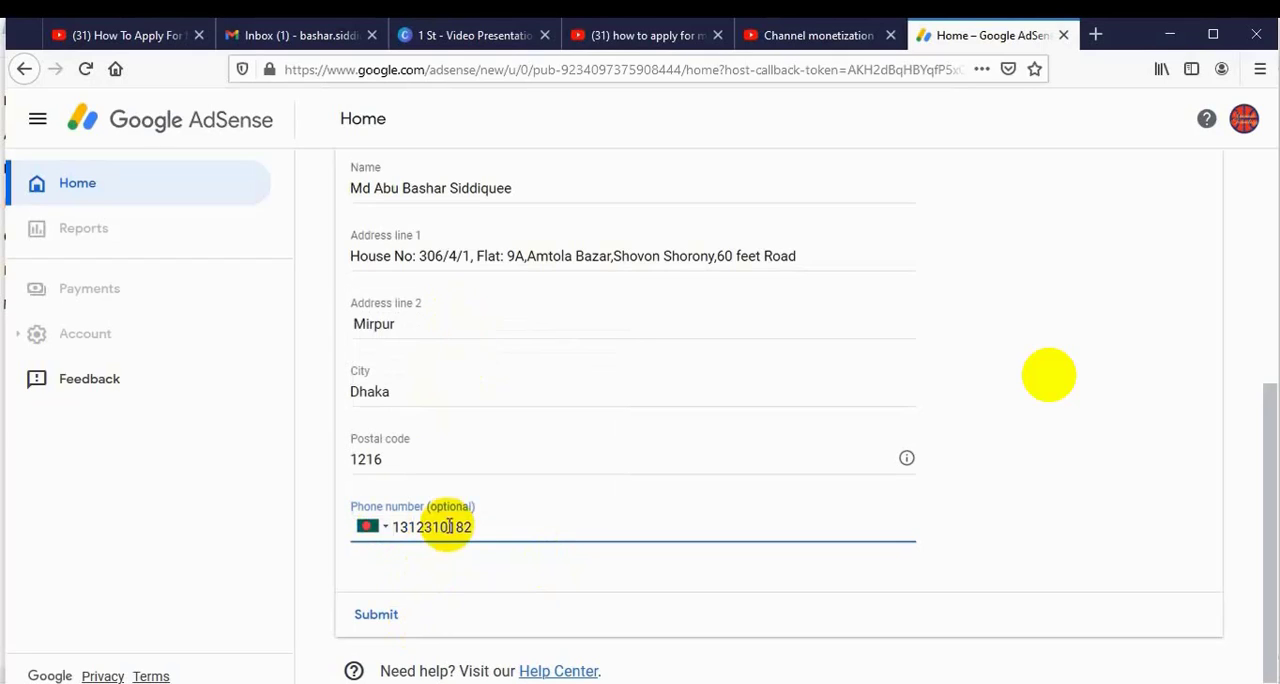
left_click(405, 580)
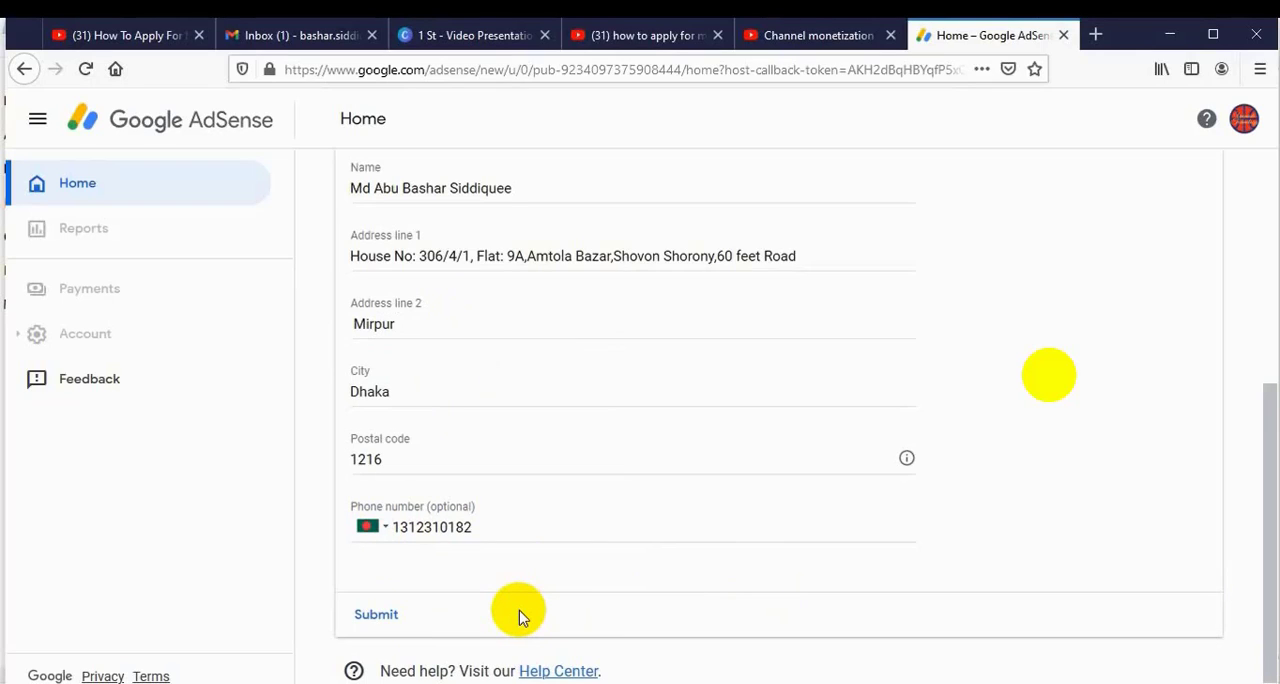
Review and submit the payment address details, and check the application steps on the YouTube Studio Channel monetization page.
left_click(1270, 172)
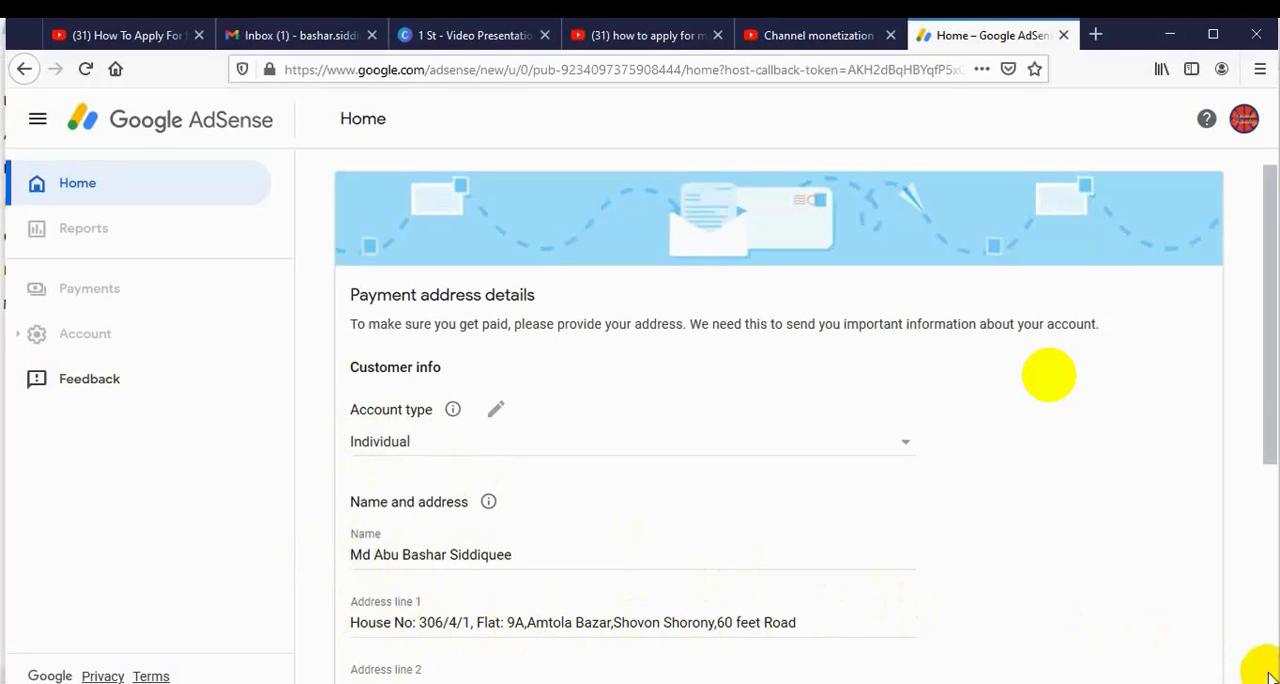
scroll(1265, 675, "down", 4)
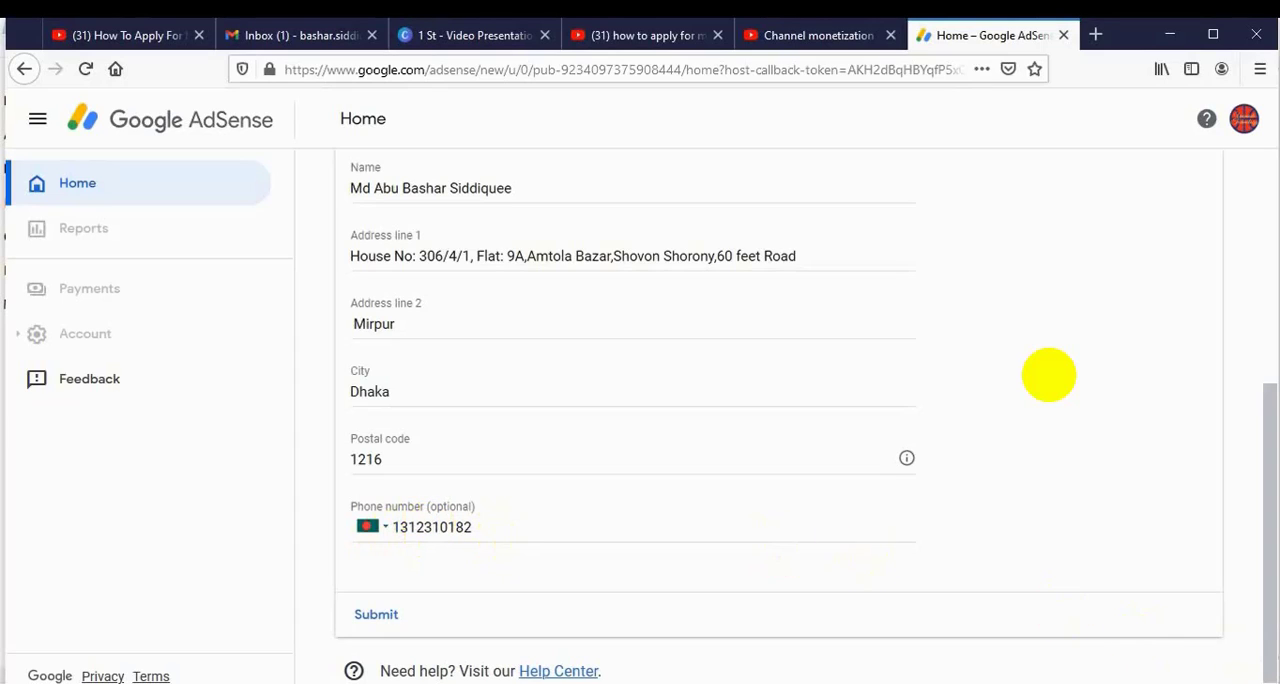
left_click(366, 614)
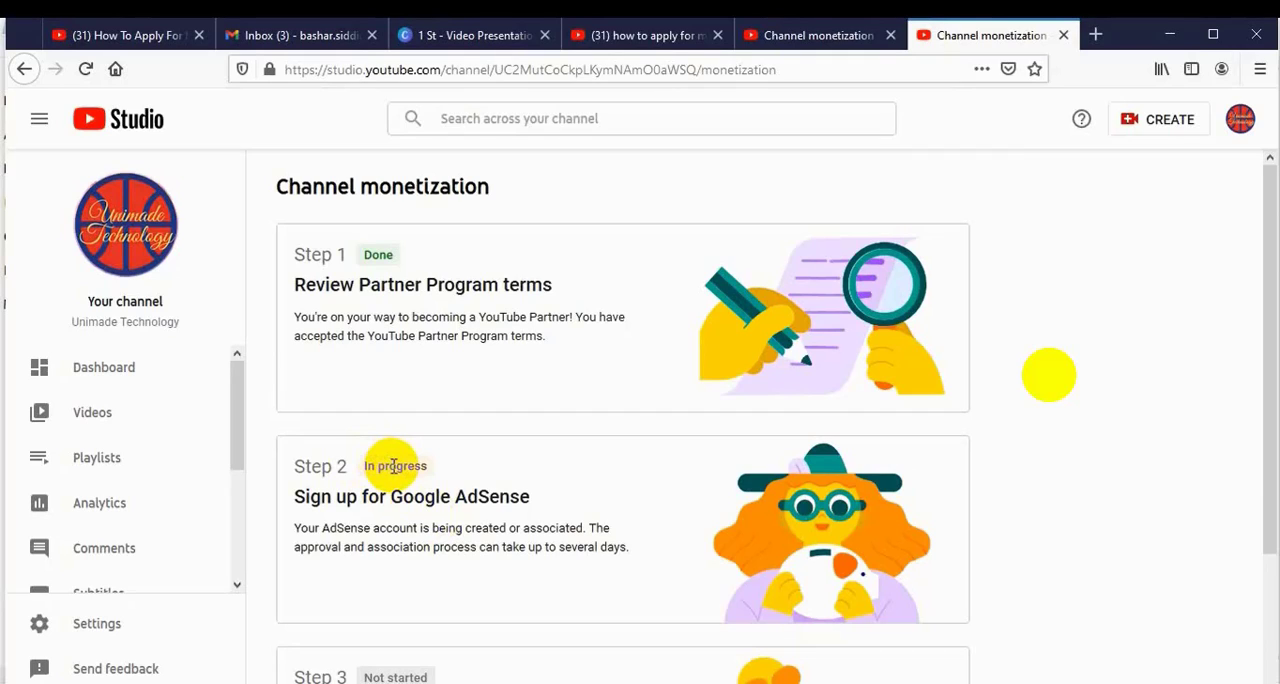
scroll(1268, 679, "down", 2)
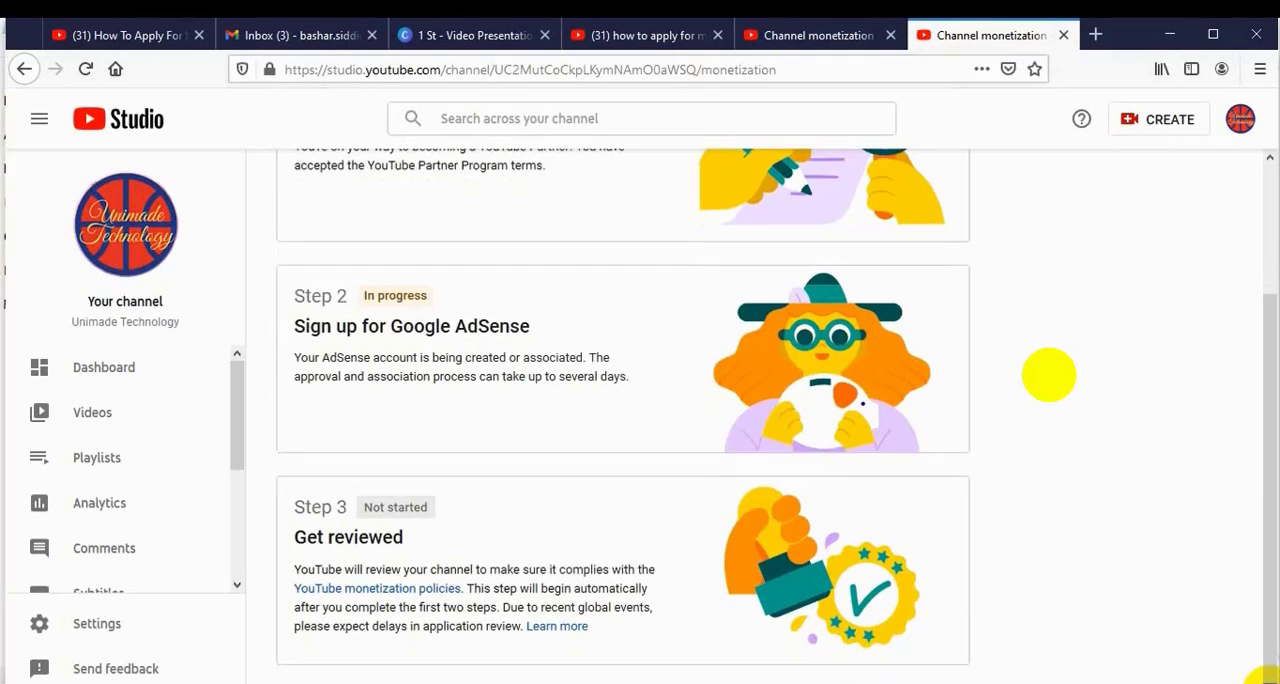